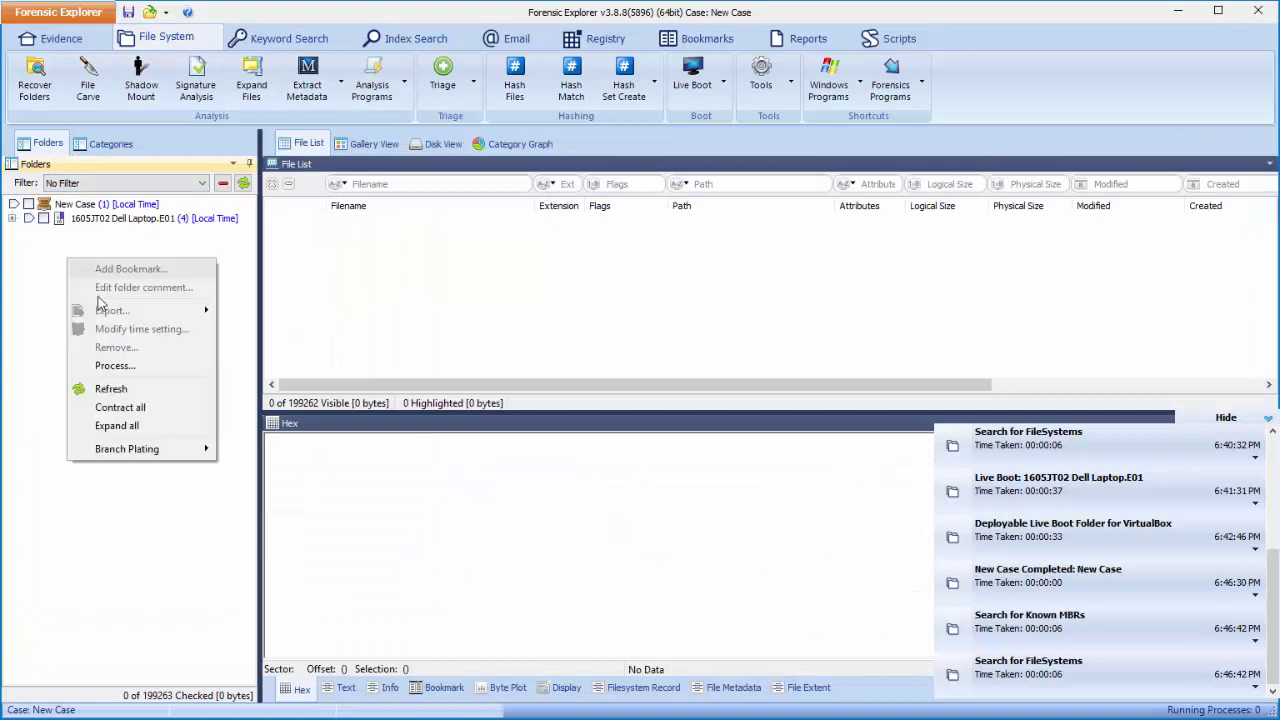
Step: Expand the whole folder tree and branch-plate the entire case, checking its pictures in the gallery before returning to the file list
{"action": "left_click", "coordinate": [105, 423]}
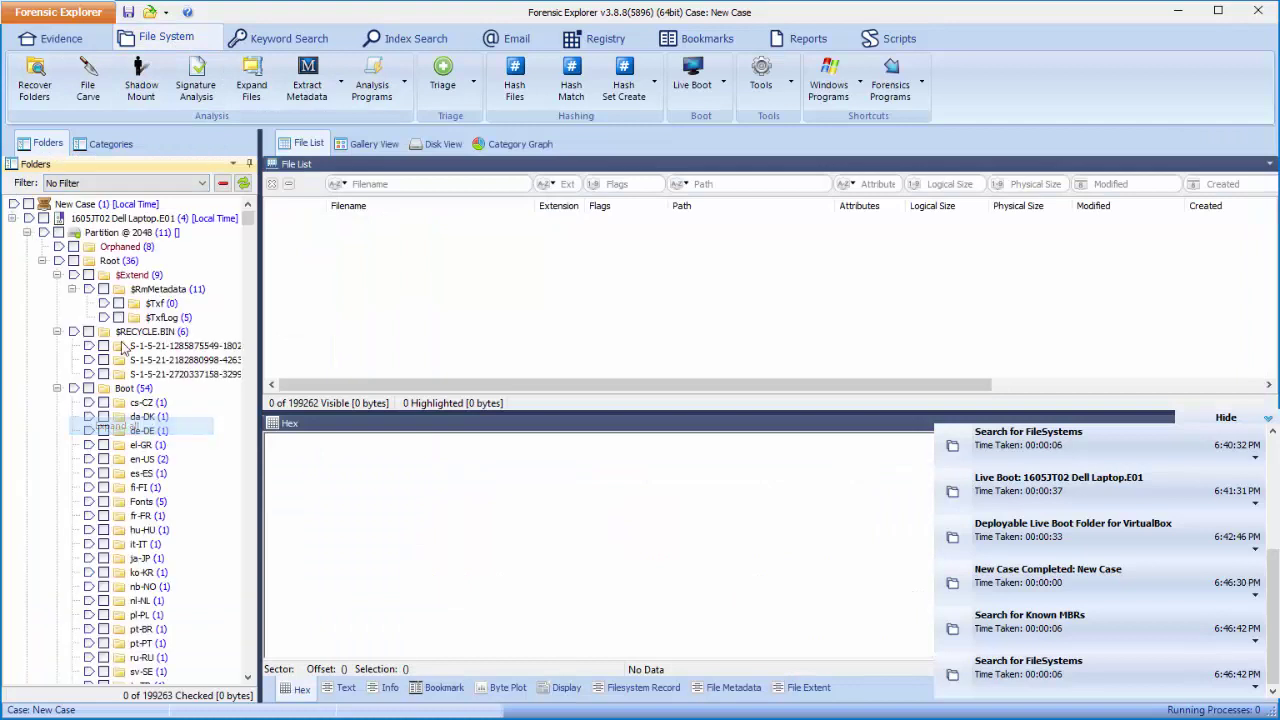
{"action": "left_click", "coordinate": [14, 204]}
{"action": "left_click", "coordinate": [362, 147]}
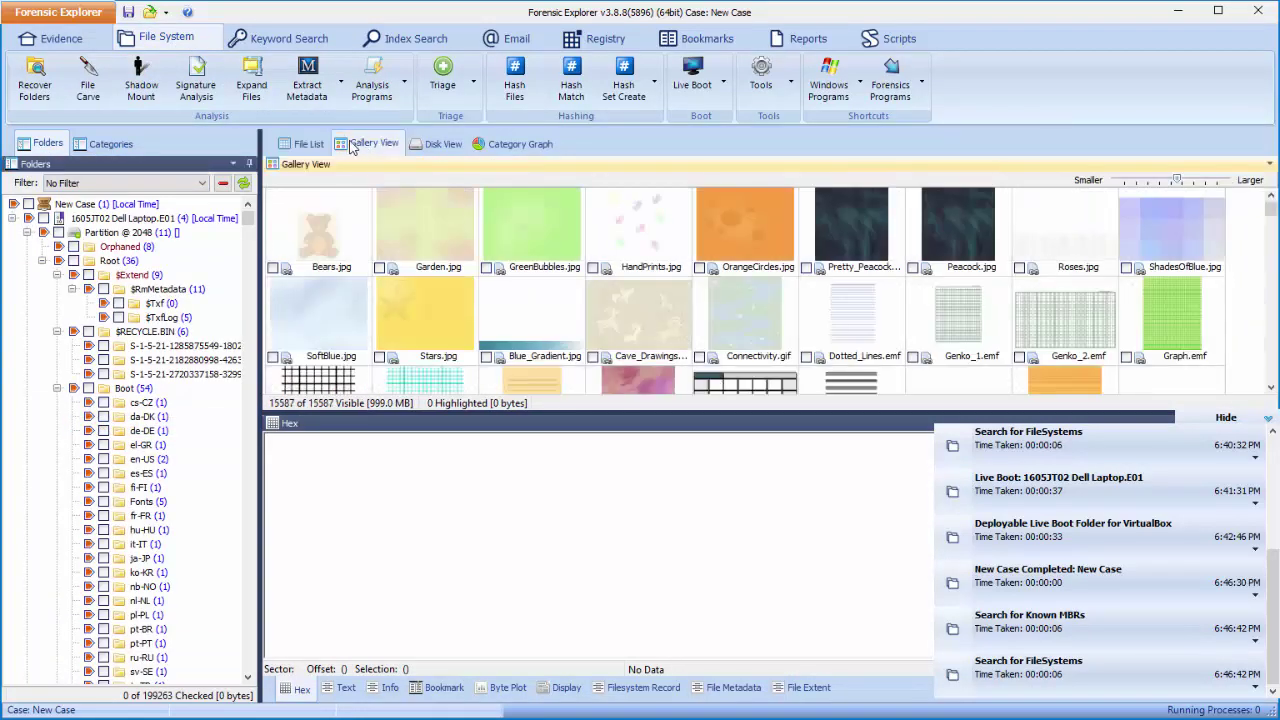
{"action": "left_click", "coordinate": [310, 145]}
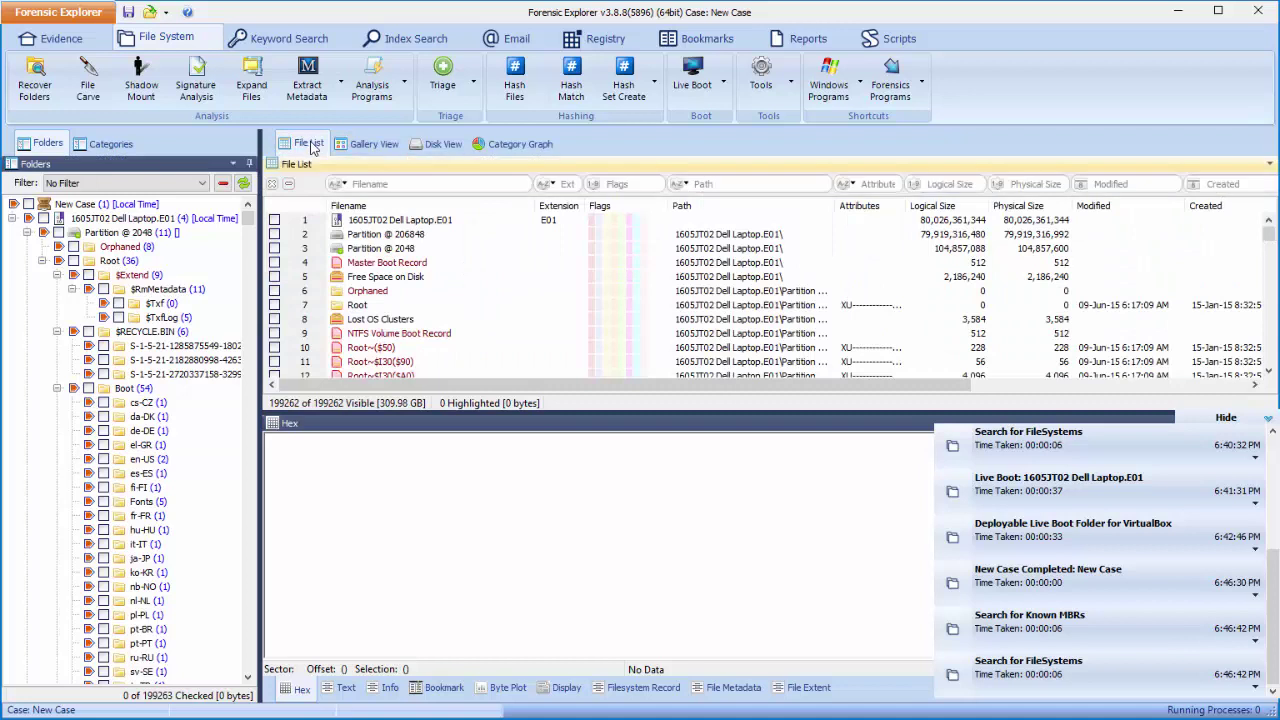
Step: Live boot 1605JT02 Dell Laptop.E01 using VirtualBox, and close the virtual machine with its machine state saved
{"action": "left_click", "coordinate": [690, 92]}
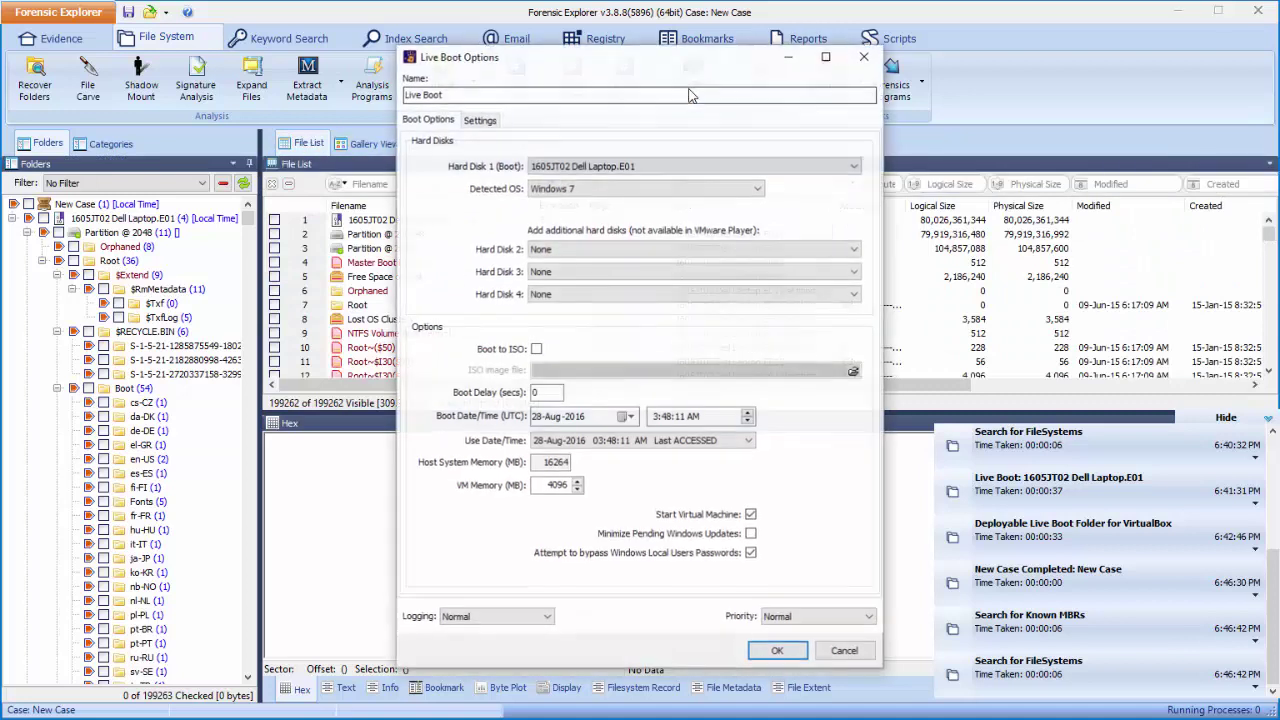
{"action": "left_click", "coordinate": [479, 119]}
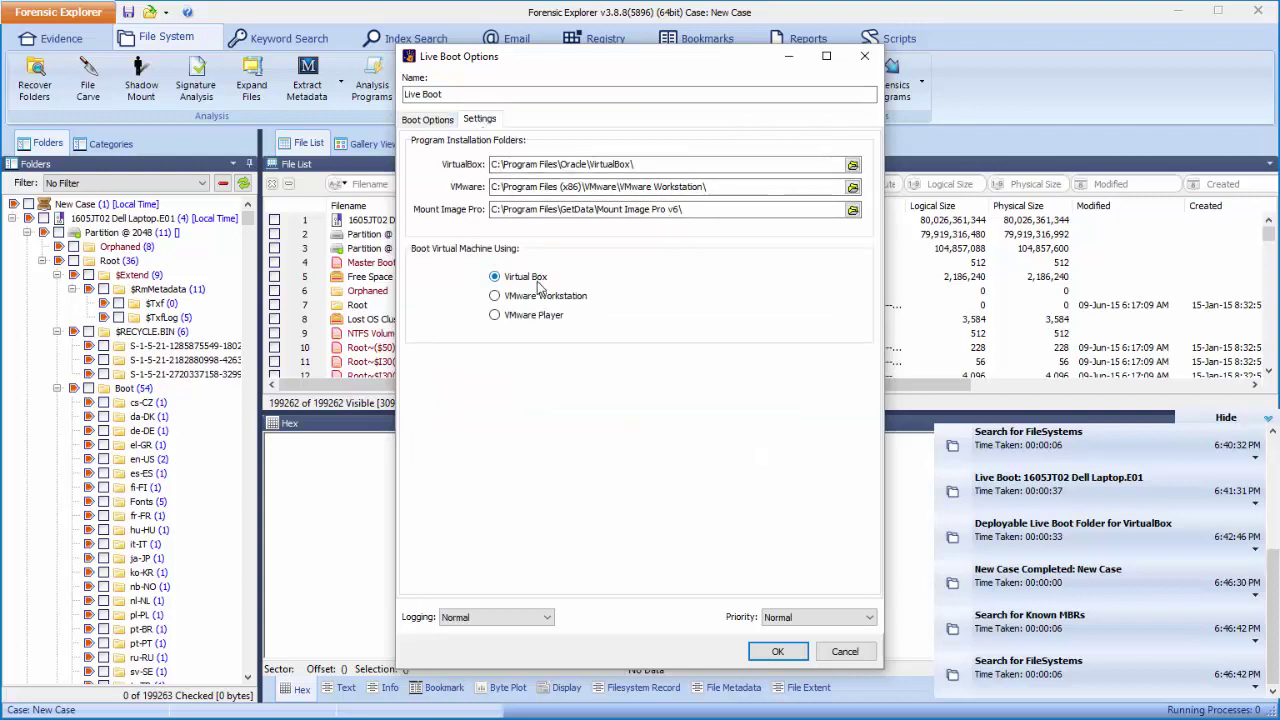
{"action": "left_click", "coordinate": [432, 120]}
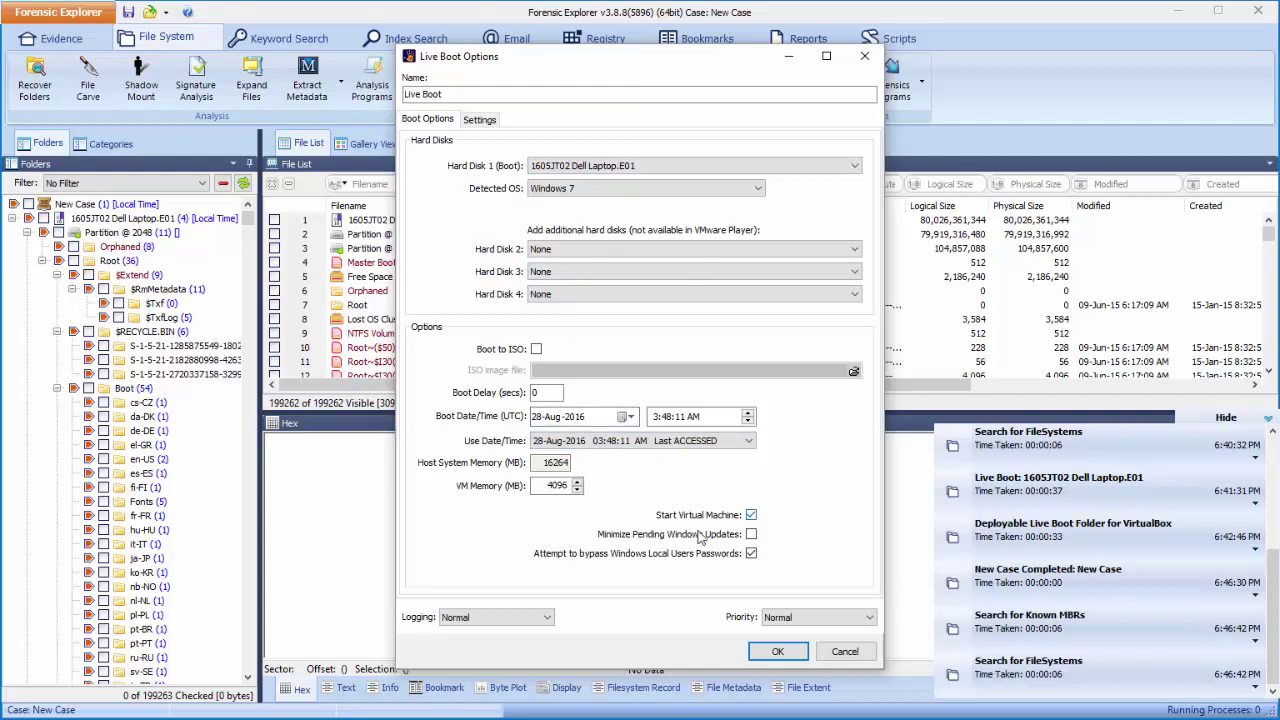
{"action": "left_click", "coordinate": [777, 651]}
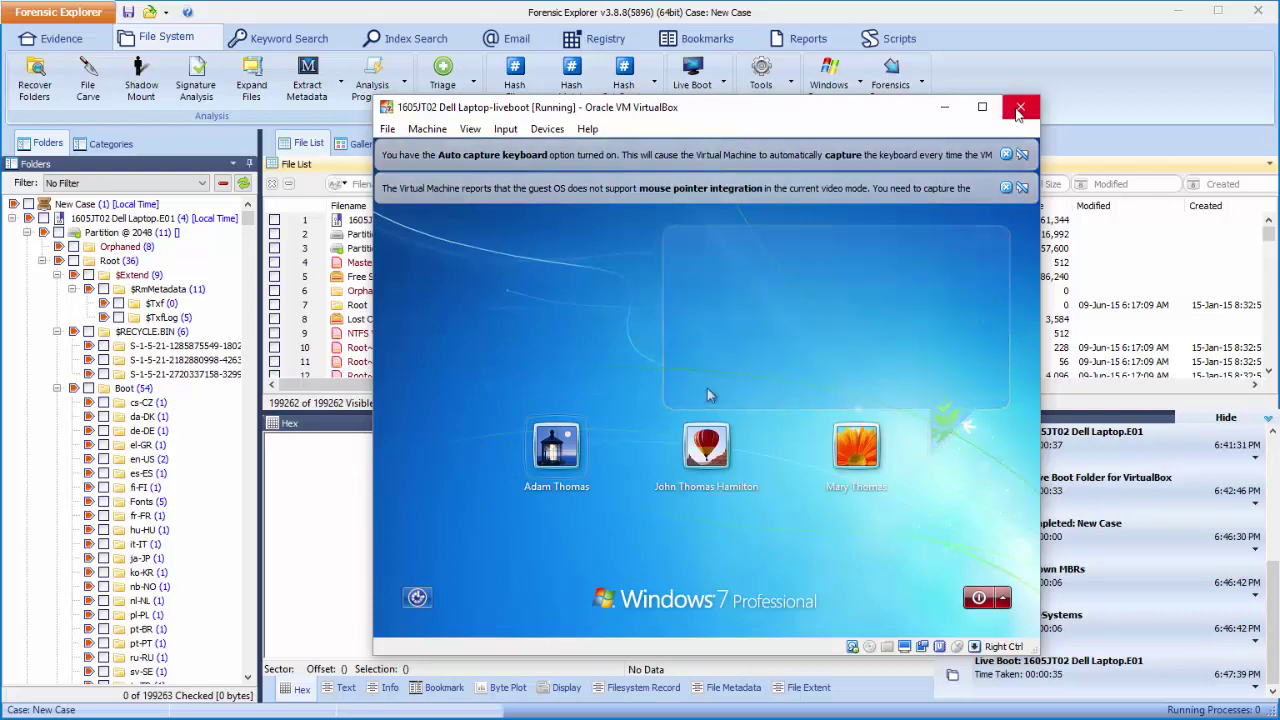
{"action": "left_click", "coordinate": [1019, 108]}
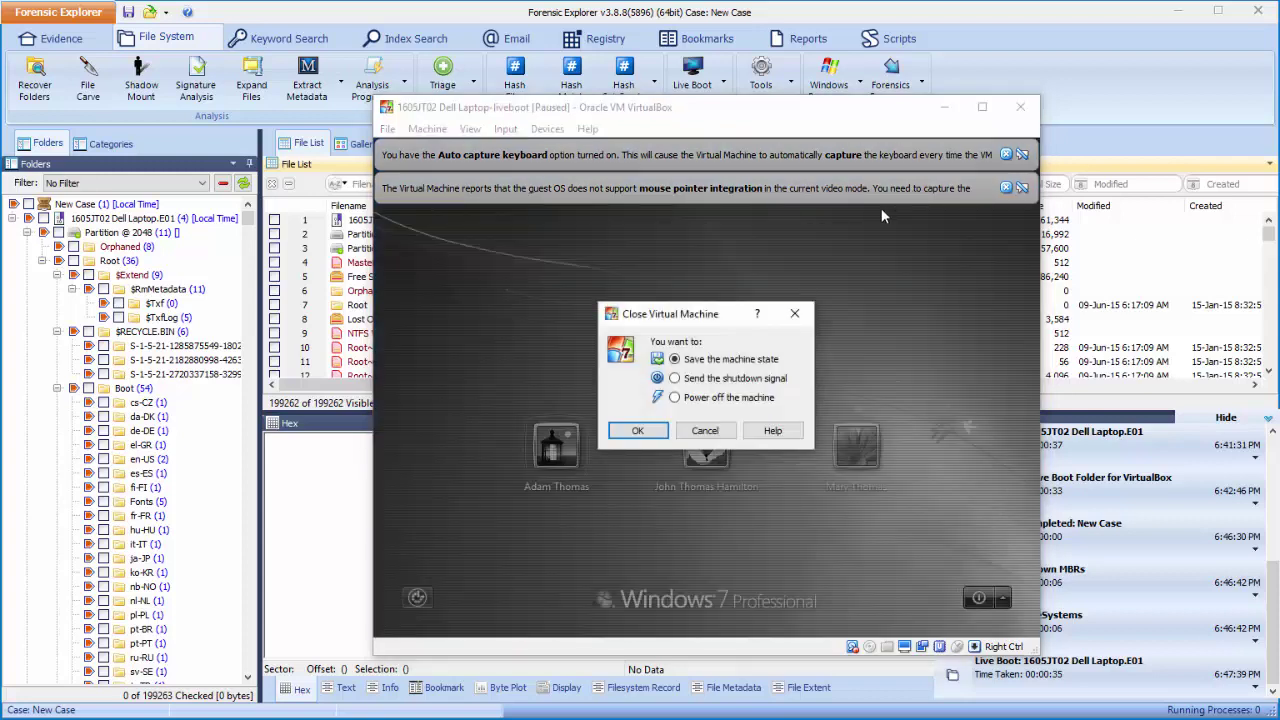
{"action": "left_click", "coordinate": [638, 432]}
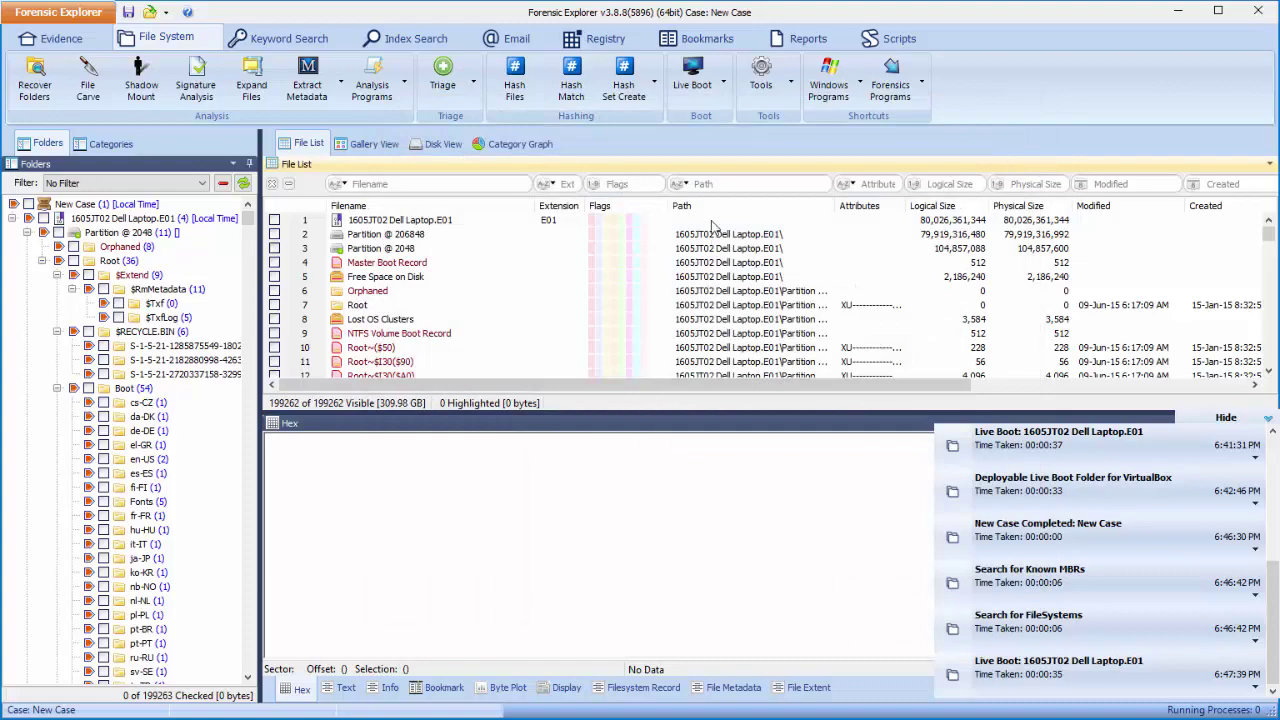
{"action": "left_click", "coordinate": [722, 86]}
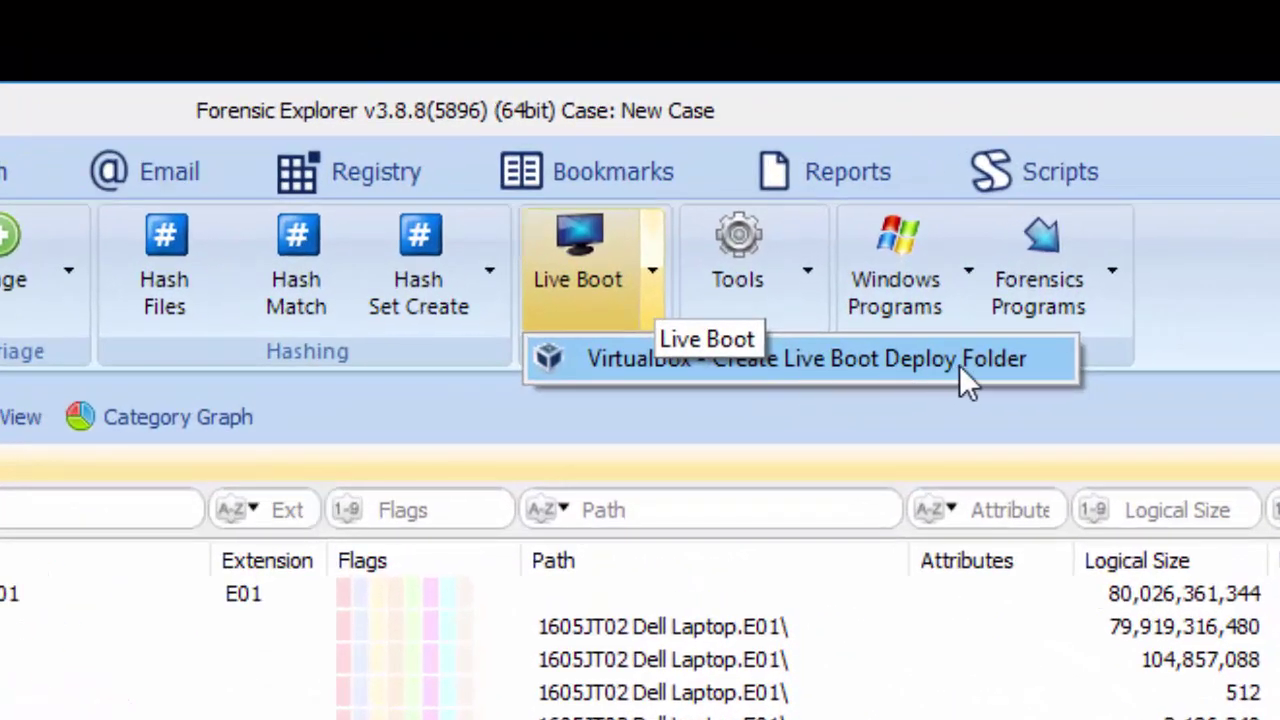
{"action": "left_click", "coordinate": [959, 365]}
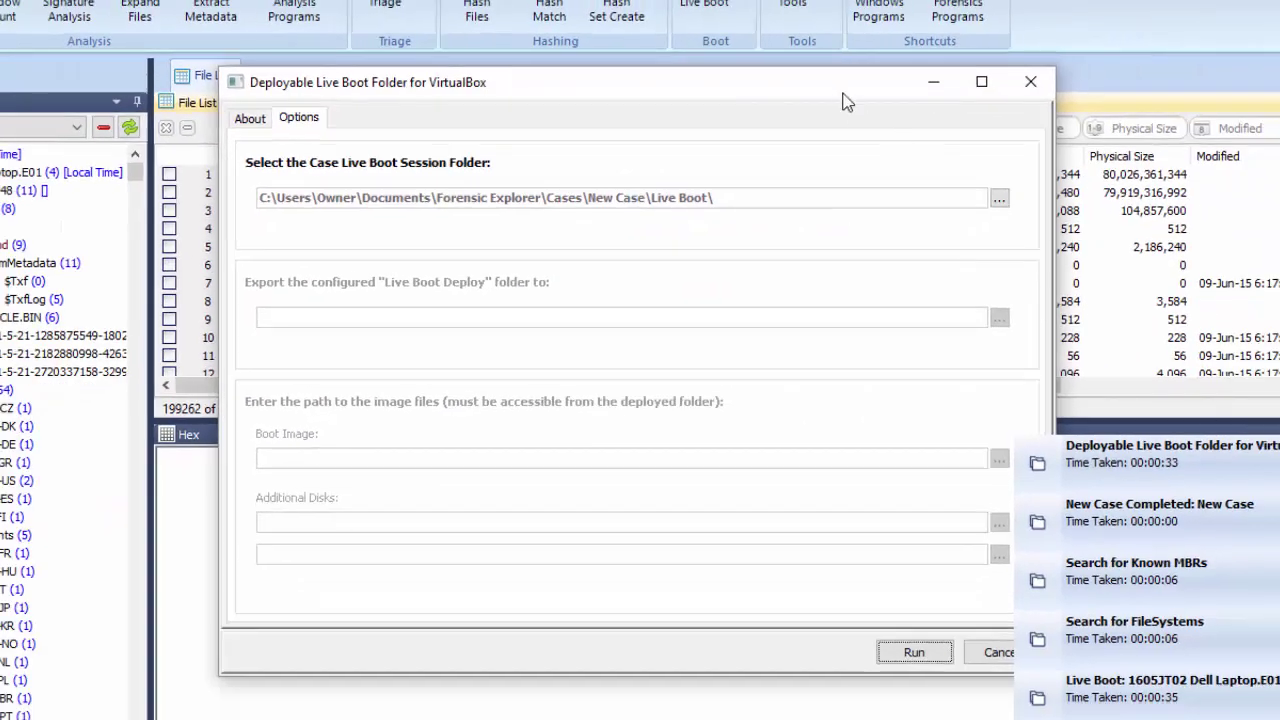
{"action": "left_click_drag", "start_coordinate": [843, 101], "coordinate": [663, 81]}
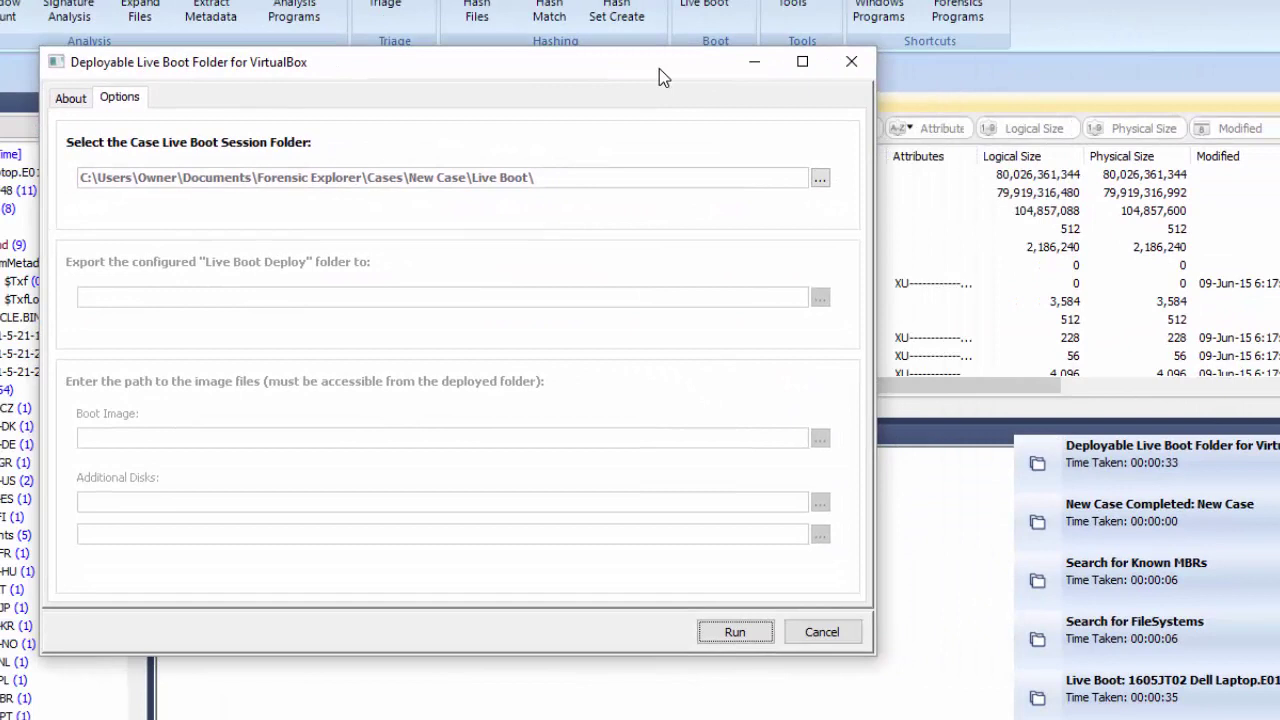
{"action": "left_click", "coordinate": [820, 178]}
{"action": "left_click_drag", "start_coordinate": [801, 201], "coordinate": [624, 62]}
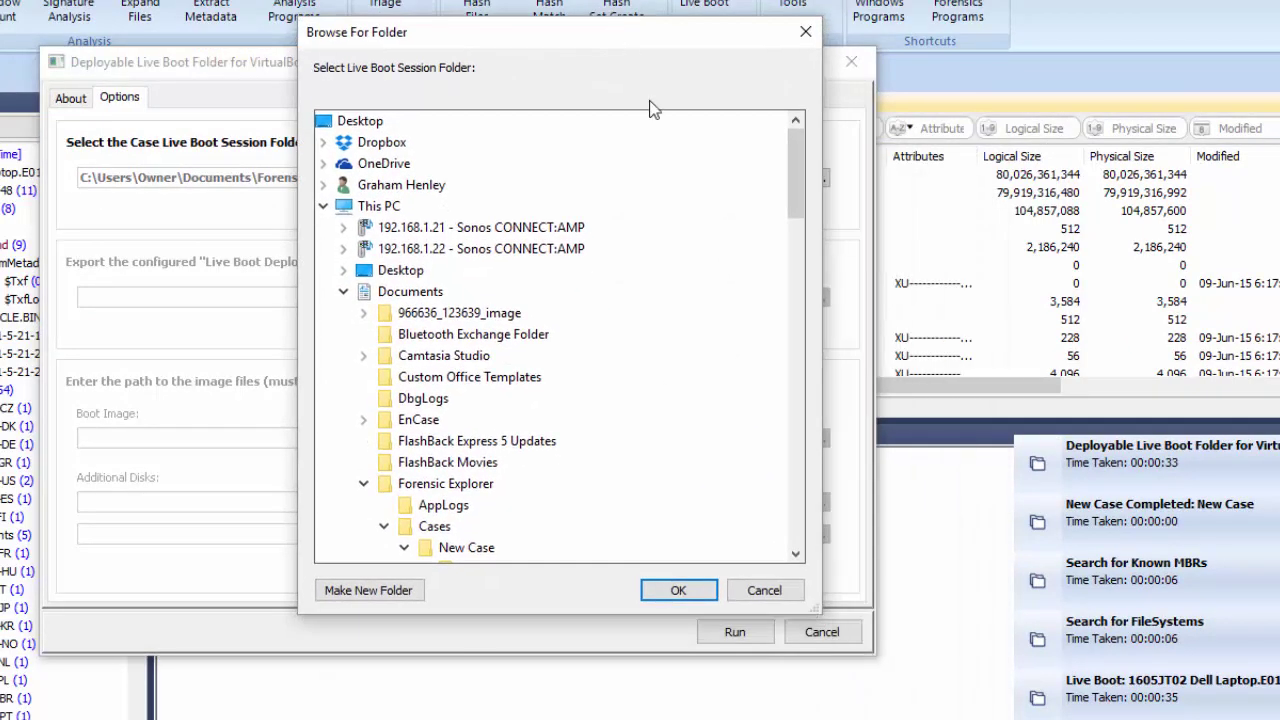
{"action": "left_click_drag", "start_coordinate": [795, 172], "coordinate": [797, 232]}
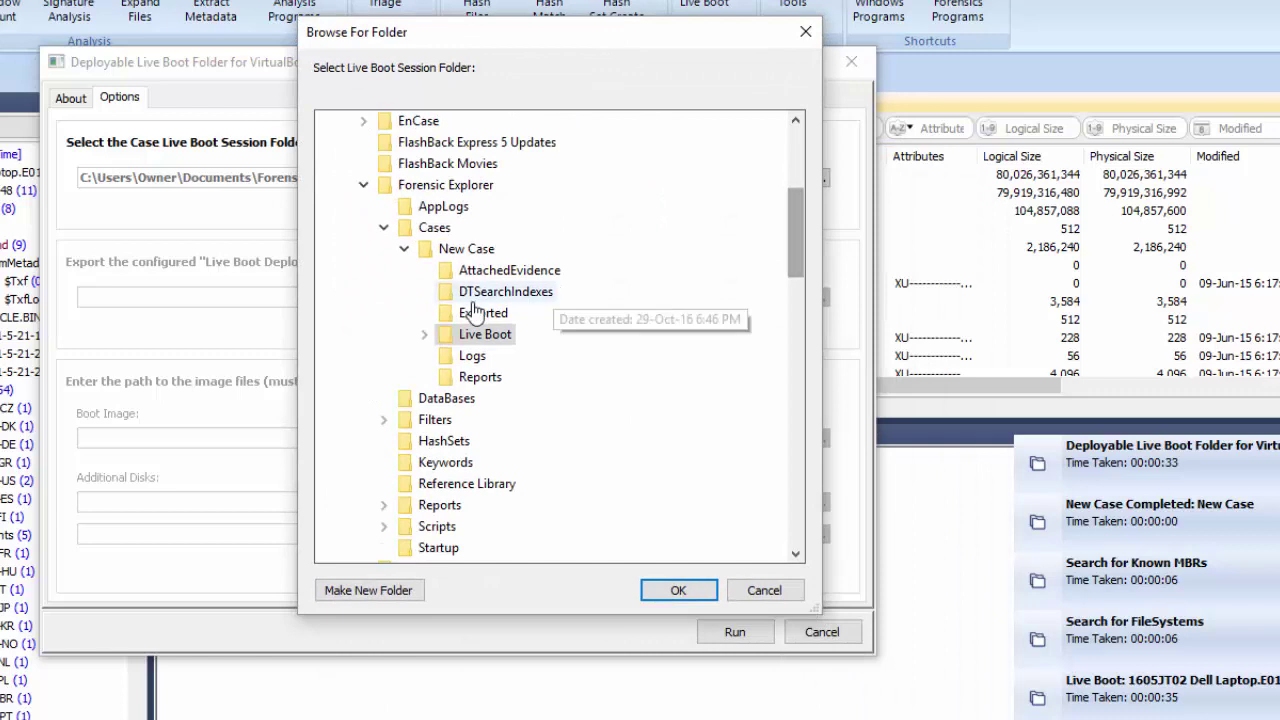
{"action": "left_click", "coordinate": [424, 334]}
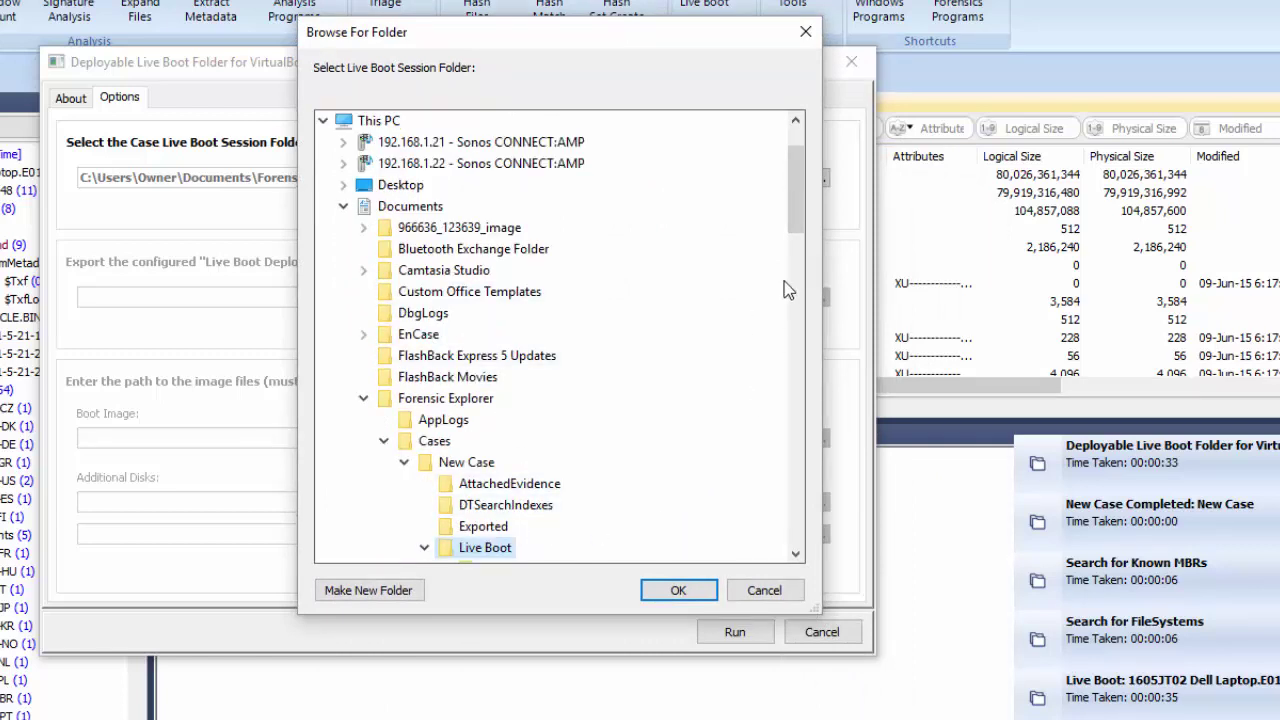
{"action": "left_click_drag", "start_coordinate": [802, 224], "coordinate": [802, 258]}
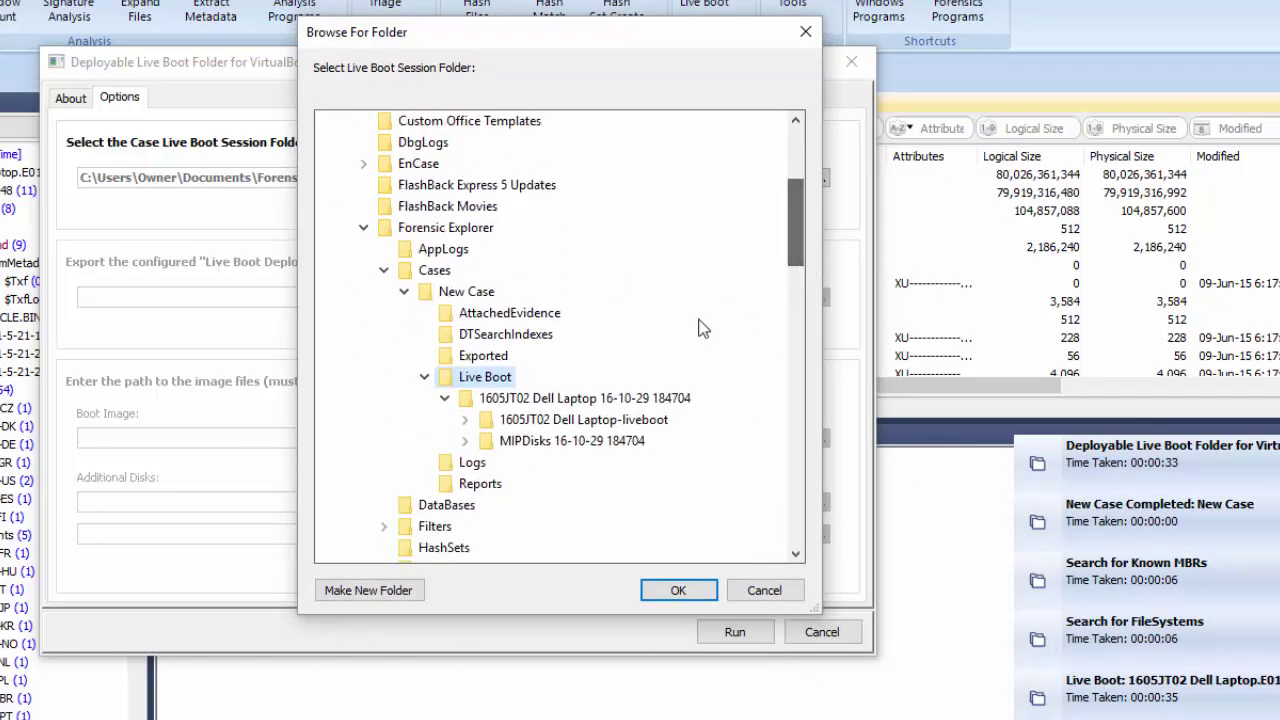
{"action": "left_click", "coordinate": [595, 404]}
{"action": "left_click", "coordinate": [680, 591]}
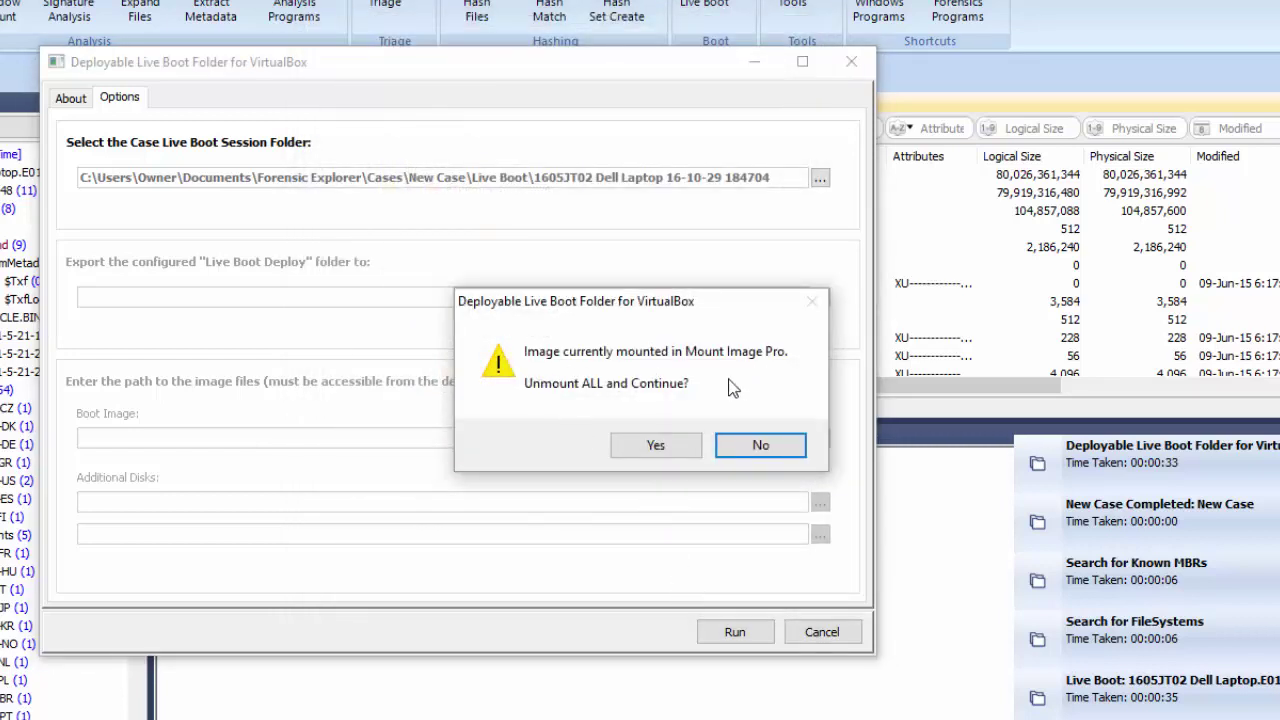
{"action": "left_click", "coordinate": [670, 447]}
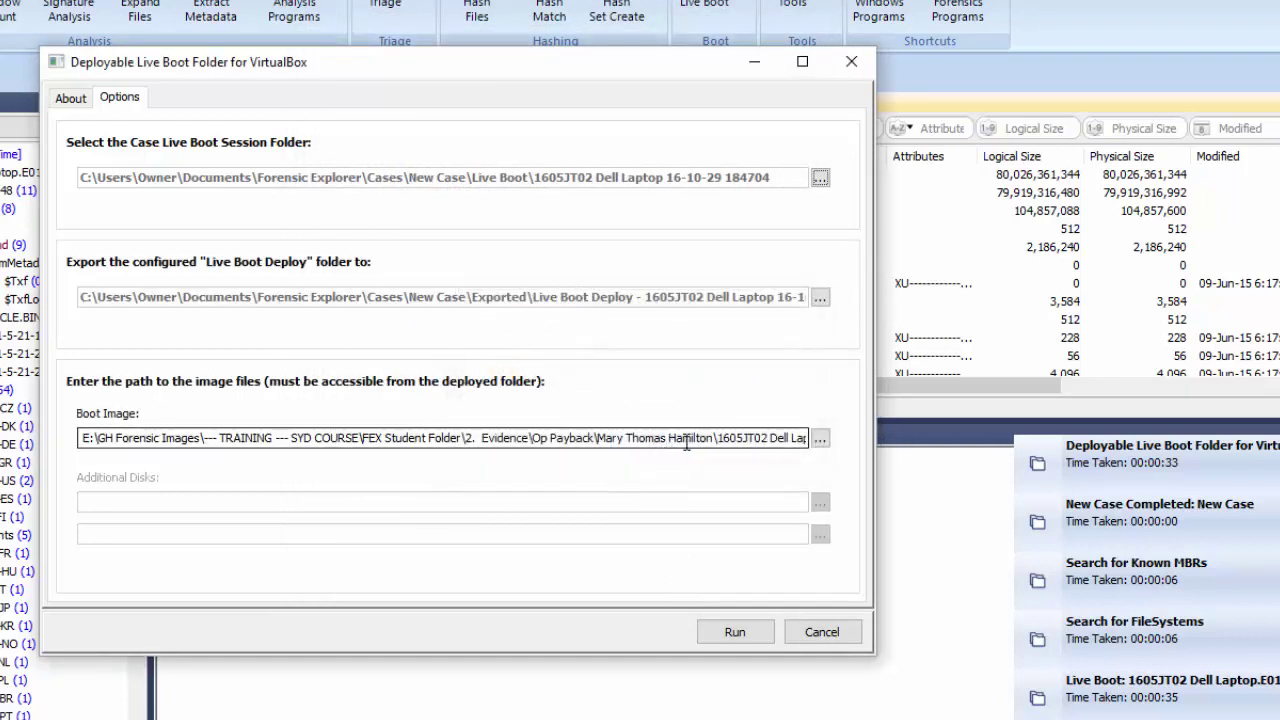
Step: Run the export of the configured Live Boot deploy folder and open the exported folder
{"action": "left_click_drag", "start_coordinate": [874, 408], "coordinate": [1083, 397]}
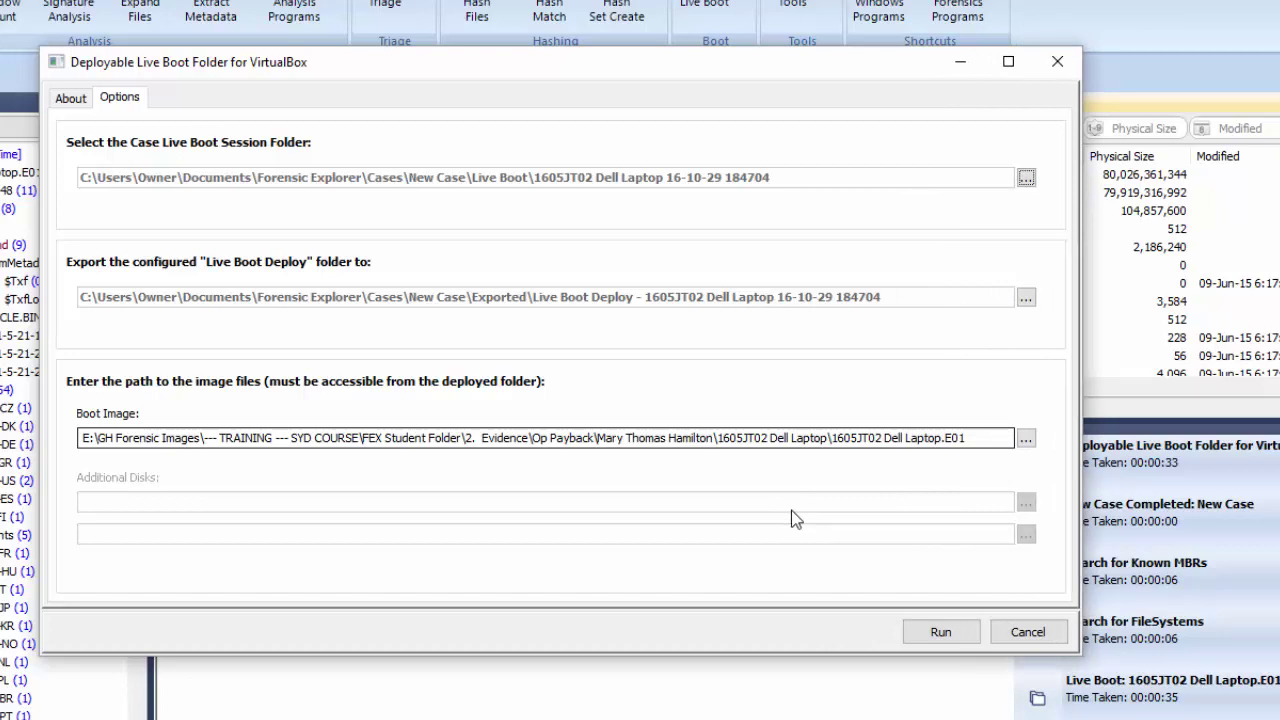
{"action": "left_click", "coordinate": [930, 632]}
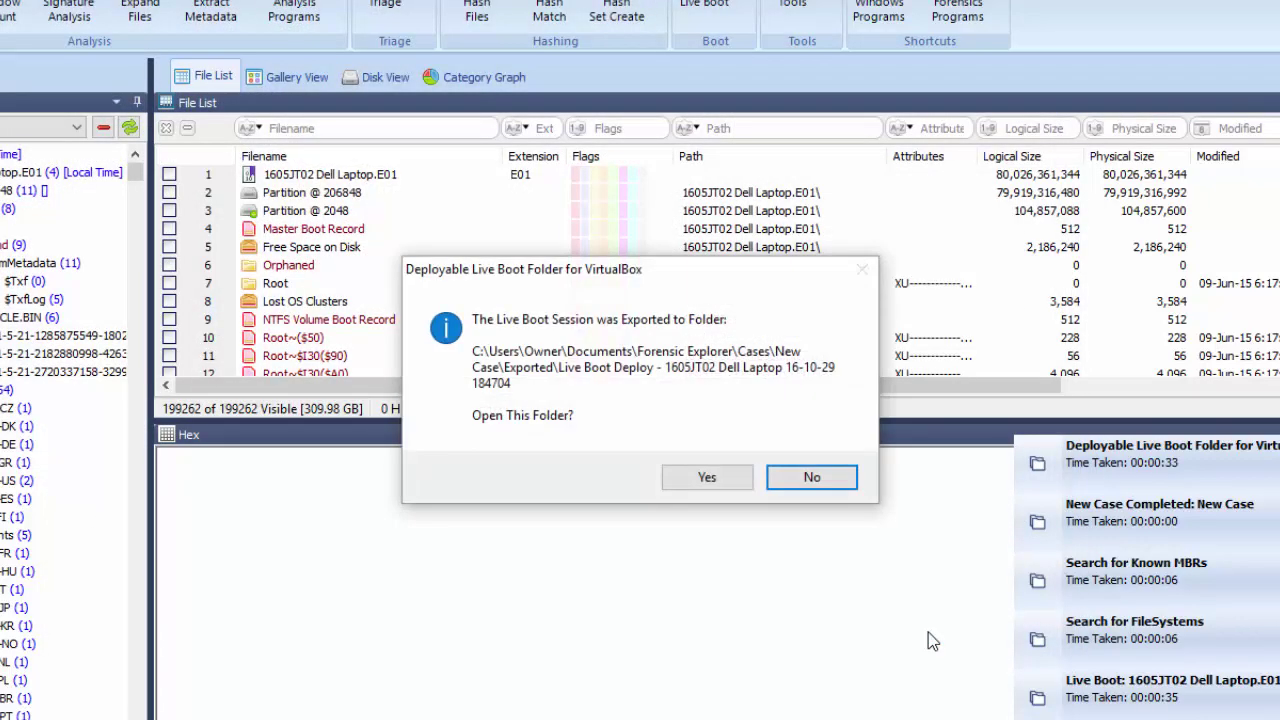
{"action": "left_click", "coordinate": [723, 482]}
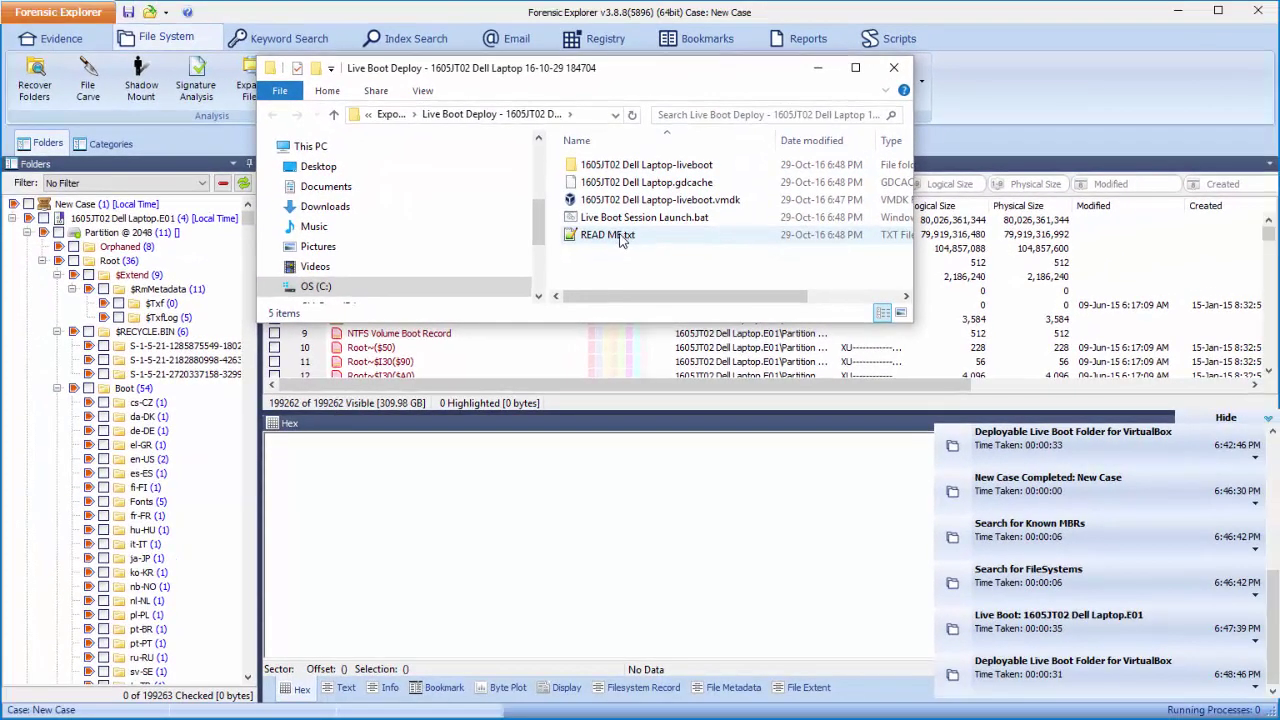
{"action": "left_click", "coordinate": [620, 209]}
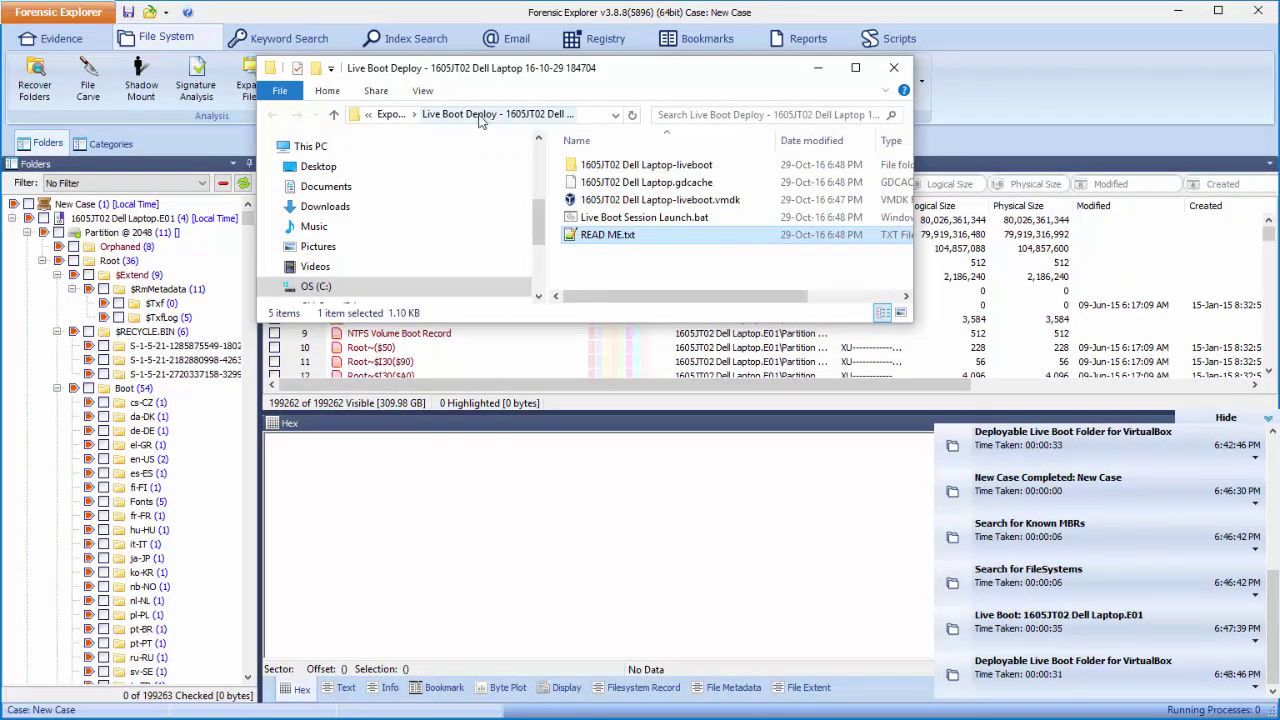
{"action": "left_click", "coordinate": [390, 115]}
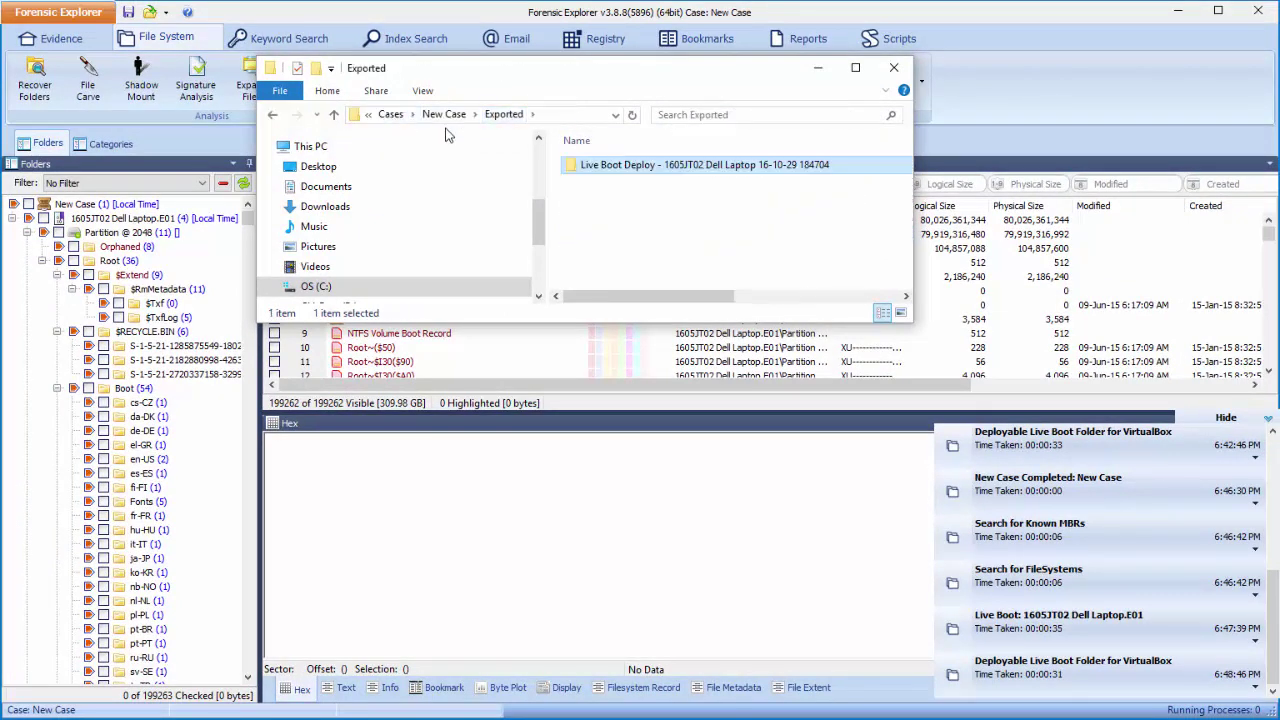
{"action": "right_click", "coordinate": [614, 172]}
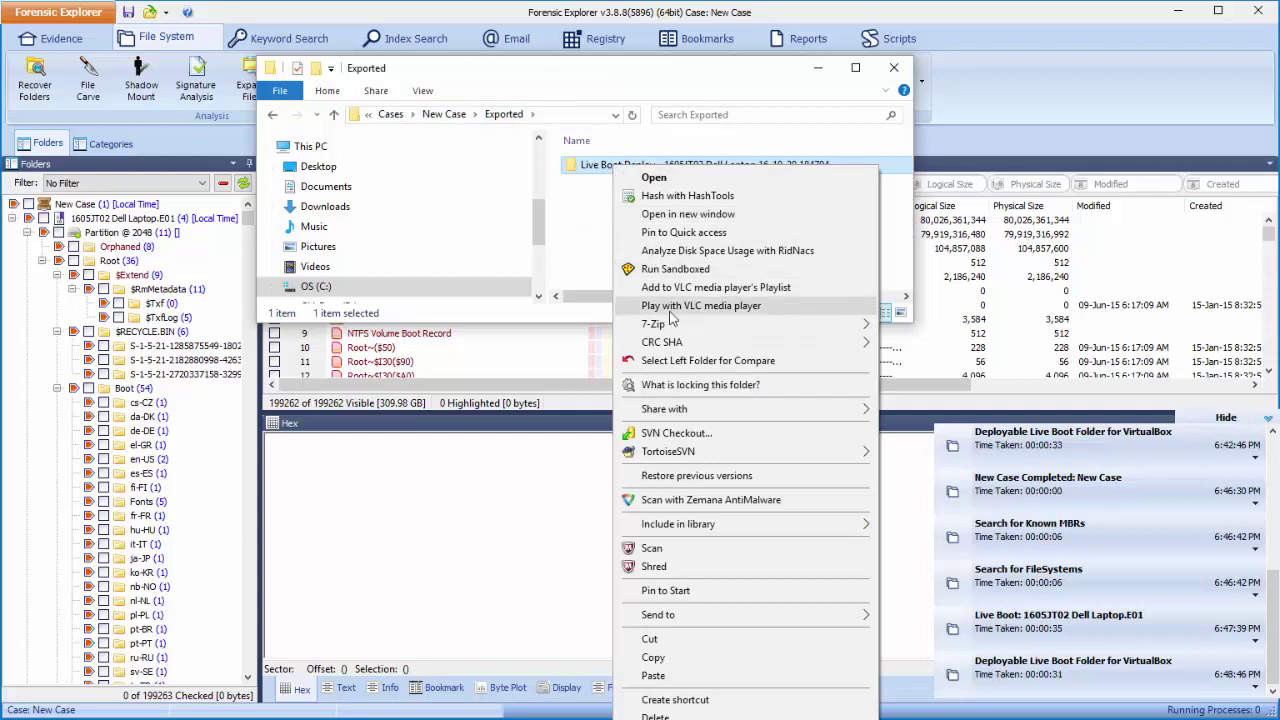
{"action": "left_click", "coordinate": [677, 660]}
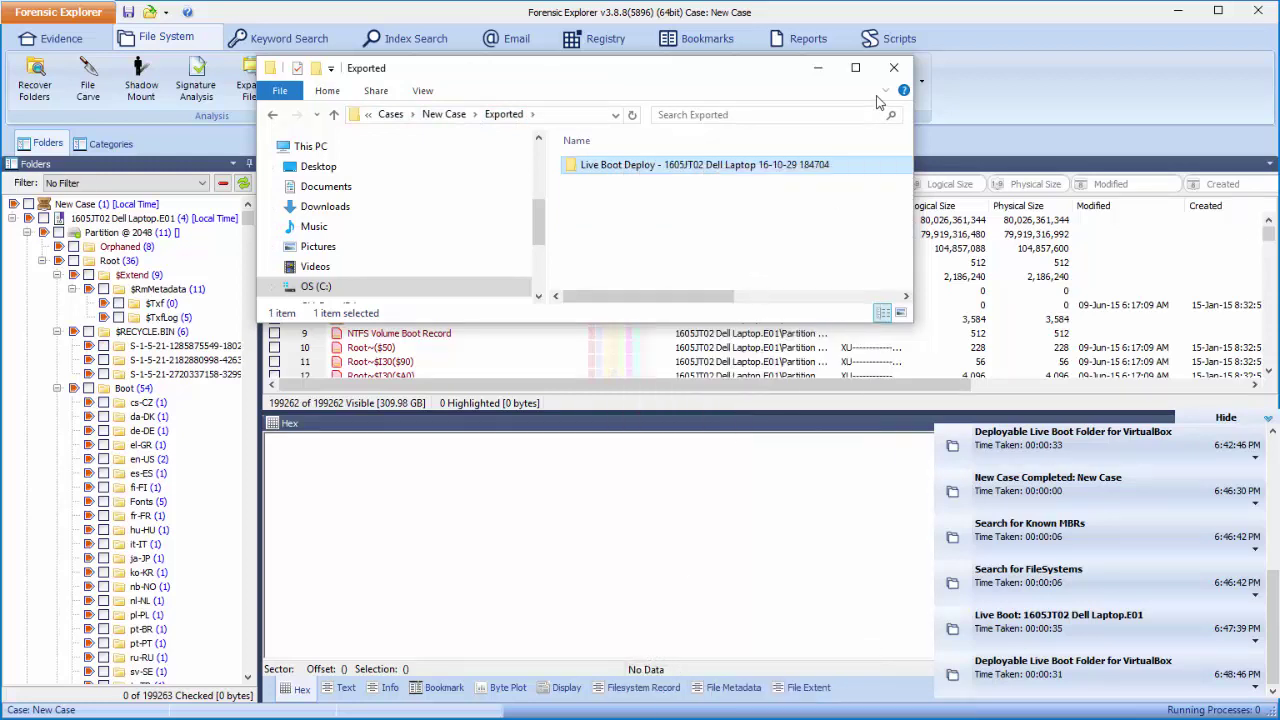
{"action": "left_click", "coordinate": [893, 67]}
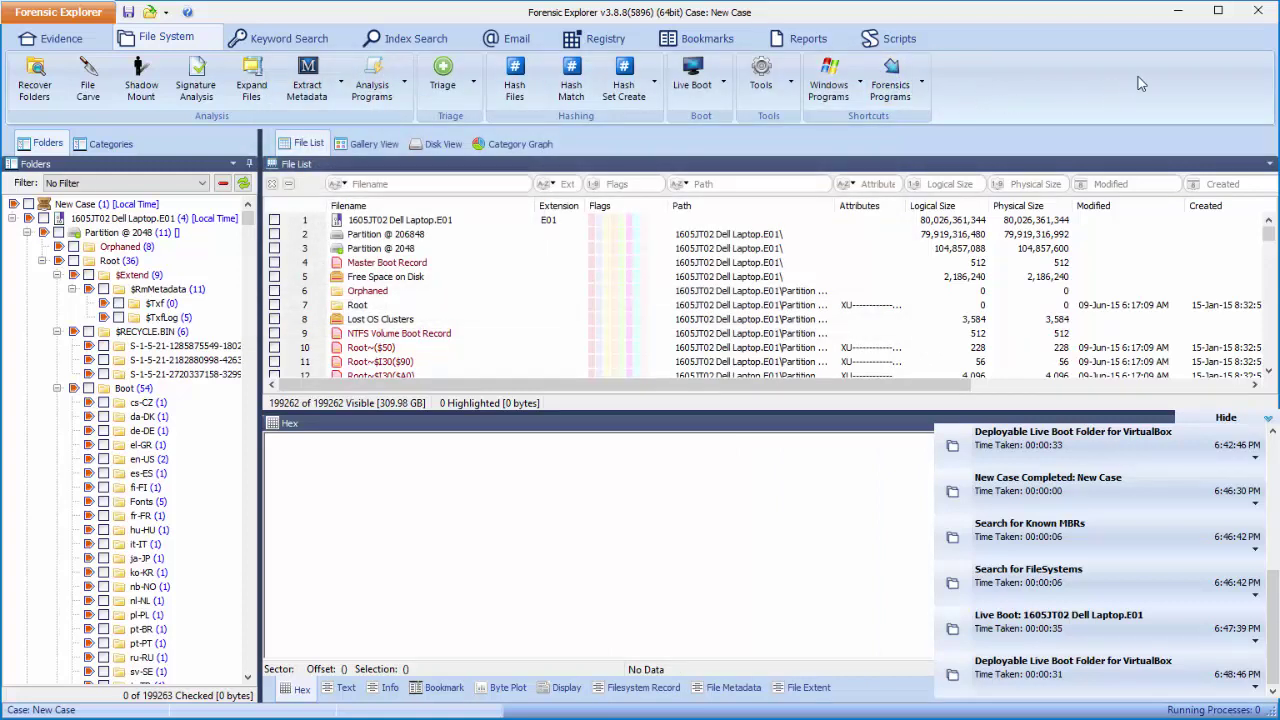
Step: Close the forensic case program and paste the copied Live Boot Deploy folder onto the desktop
{"action": "left_click", "coordinate": [1259, 12]}
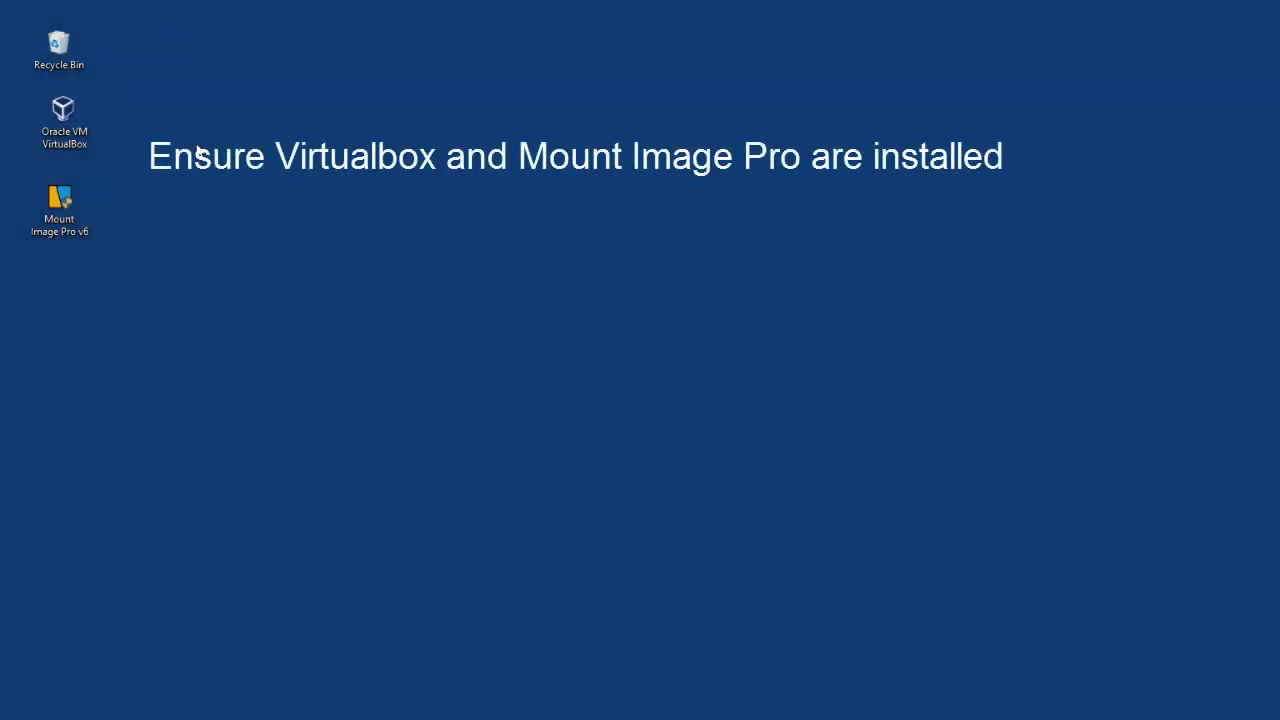
{"action": "right_click", "coordinate": [186, 126]}
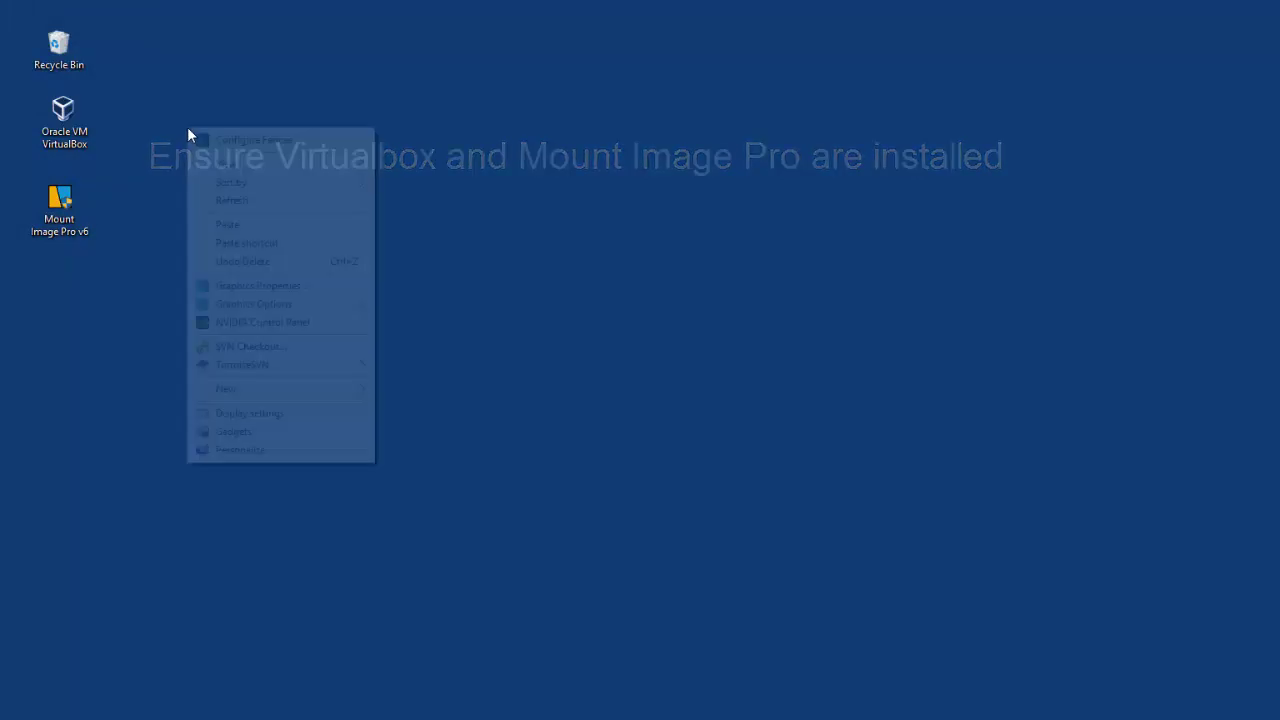
{"action": "left_click", "coordinate": [233, 226]}
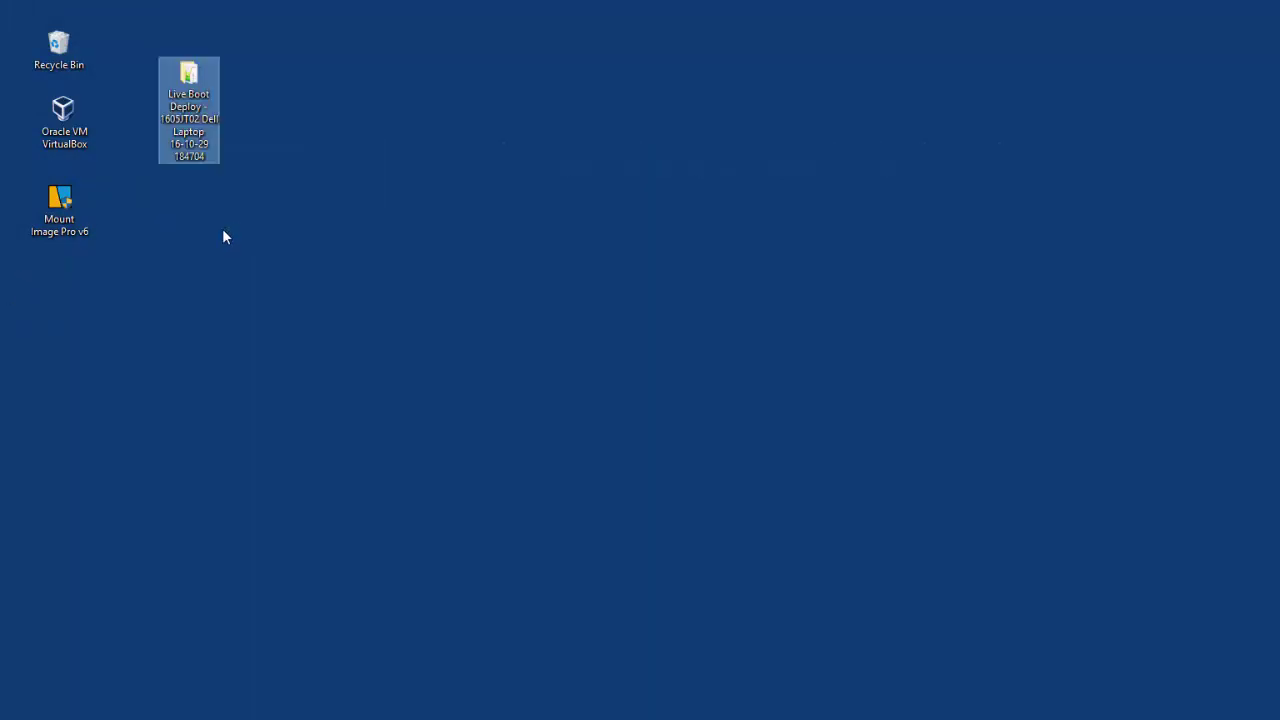
Step: Open the deploy folder on the desktop and run Live Boot Session Launch.bat
{"action": "double_click", "coordinate": [202, 90]}
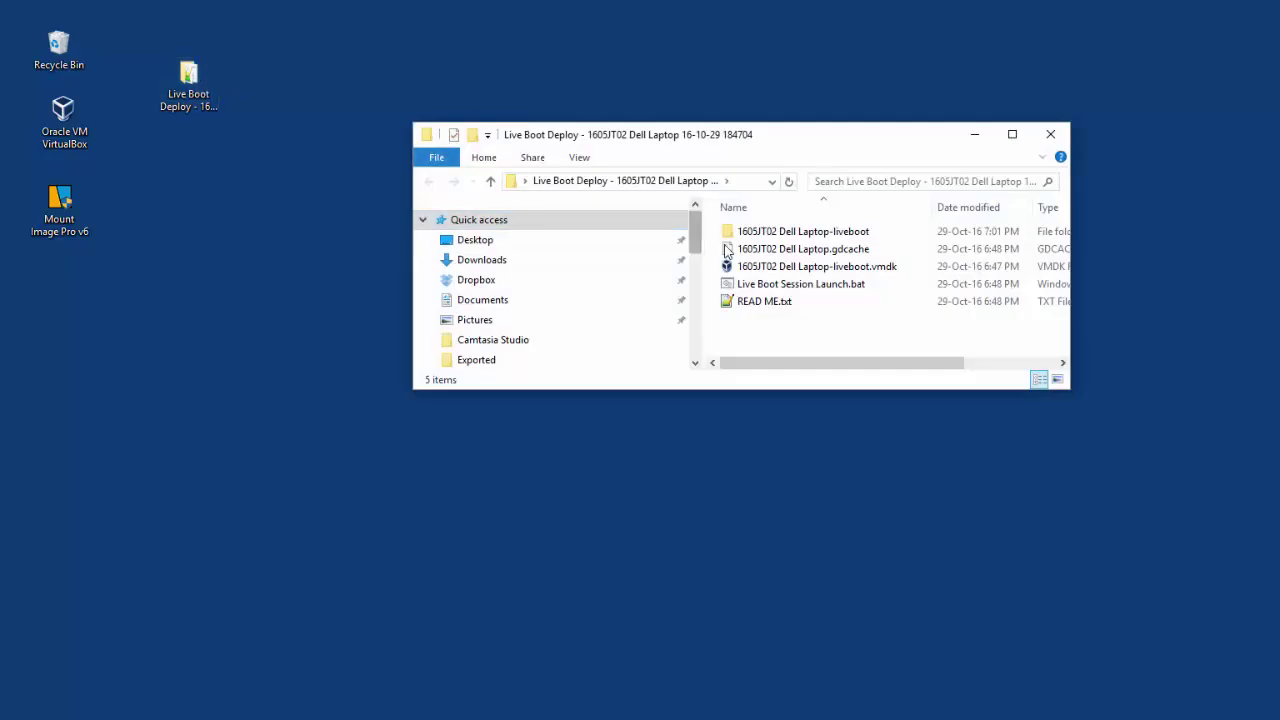
{"action": "left_click", "coordinate": [760, 288]}
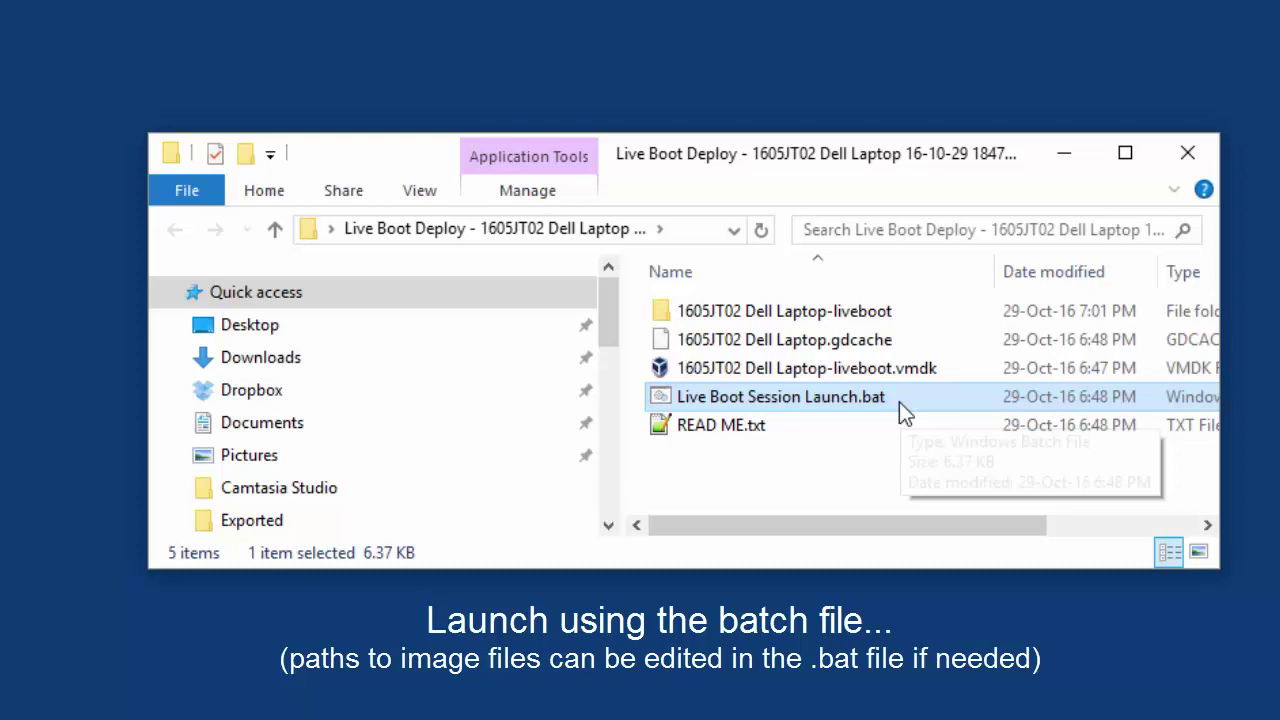
{"action": "double_click", "coordinate": [899, 402]}
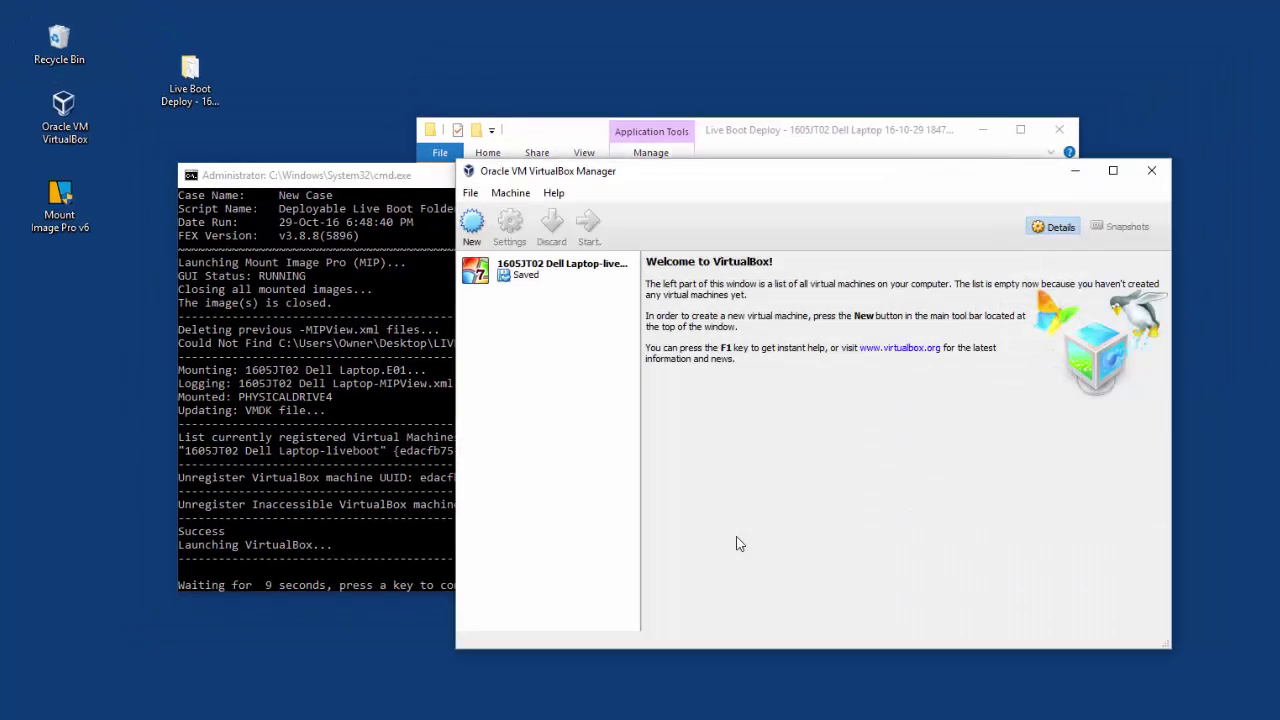
Step: Start the saved 1605JT02 Dell Laptop-liveboot virtual machine and bring the VirtualBox Manager window back to the front
{"action": "left_click", "coordinate": [562, 274]}
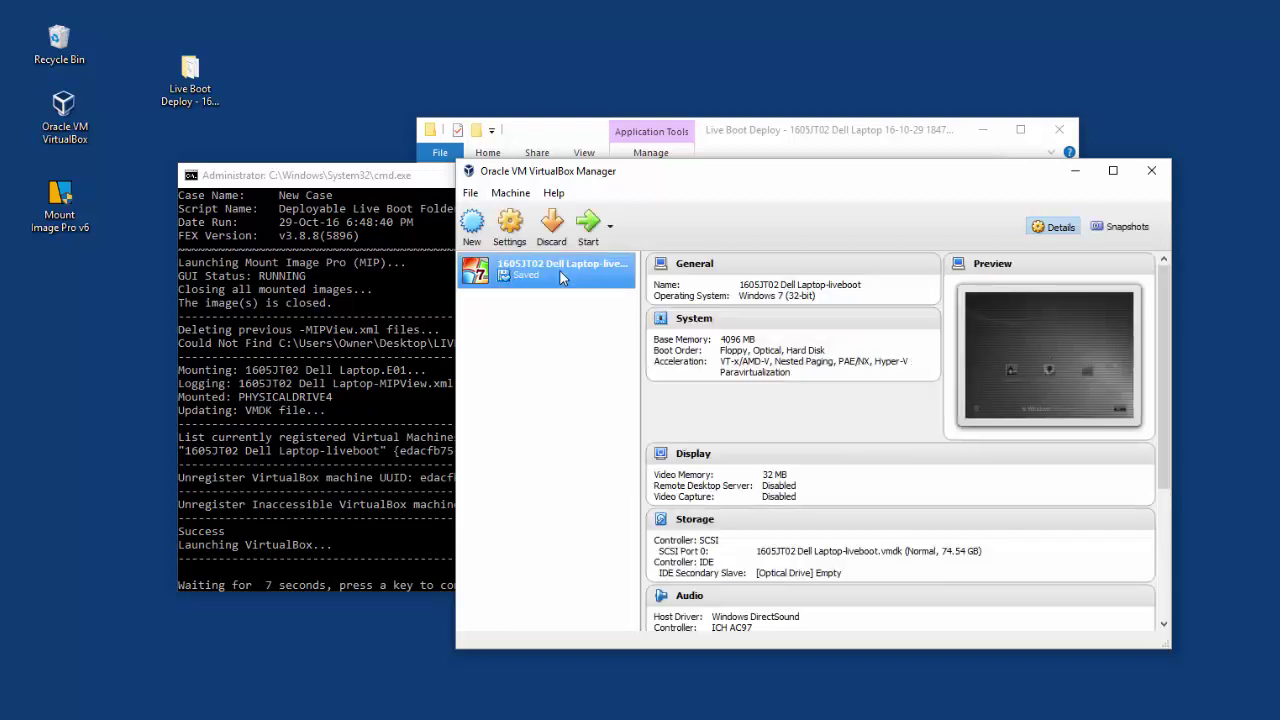
{"action": "left_click", "coordinate": [590, 224]}
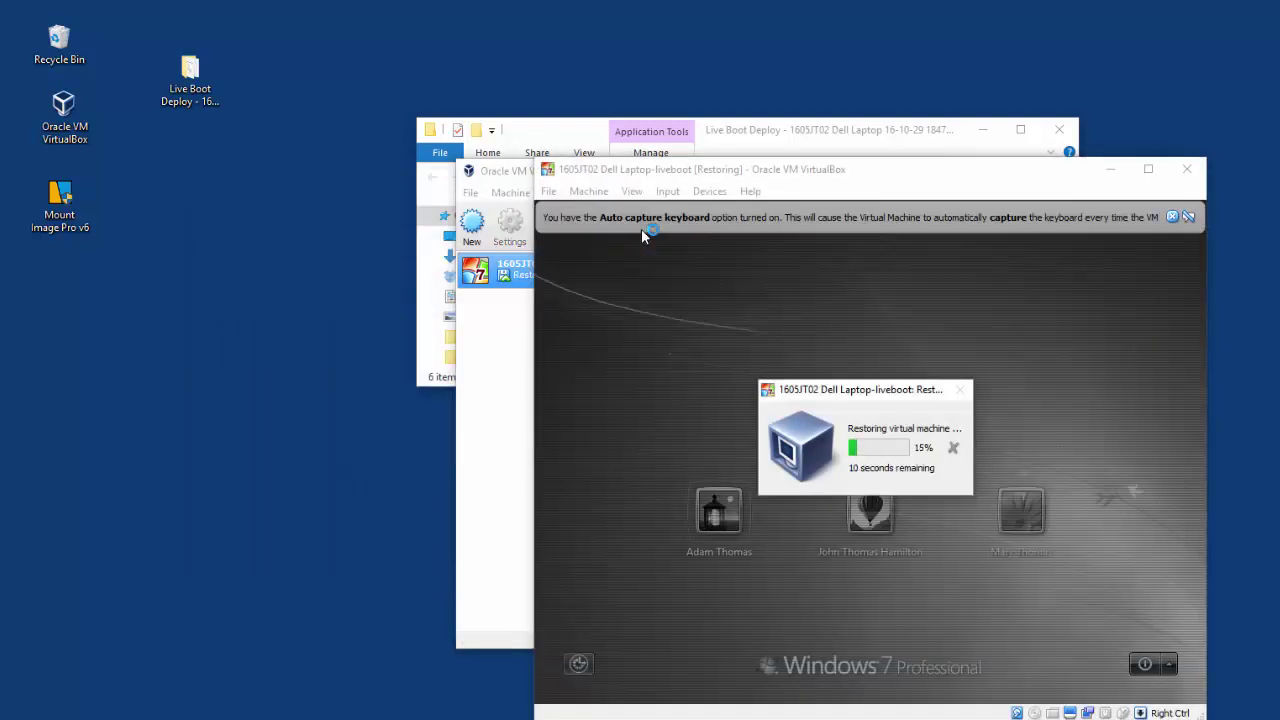
{"action": "left_click", "coordinate": [498, 180]}
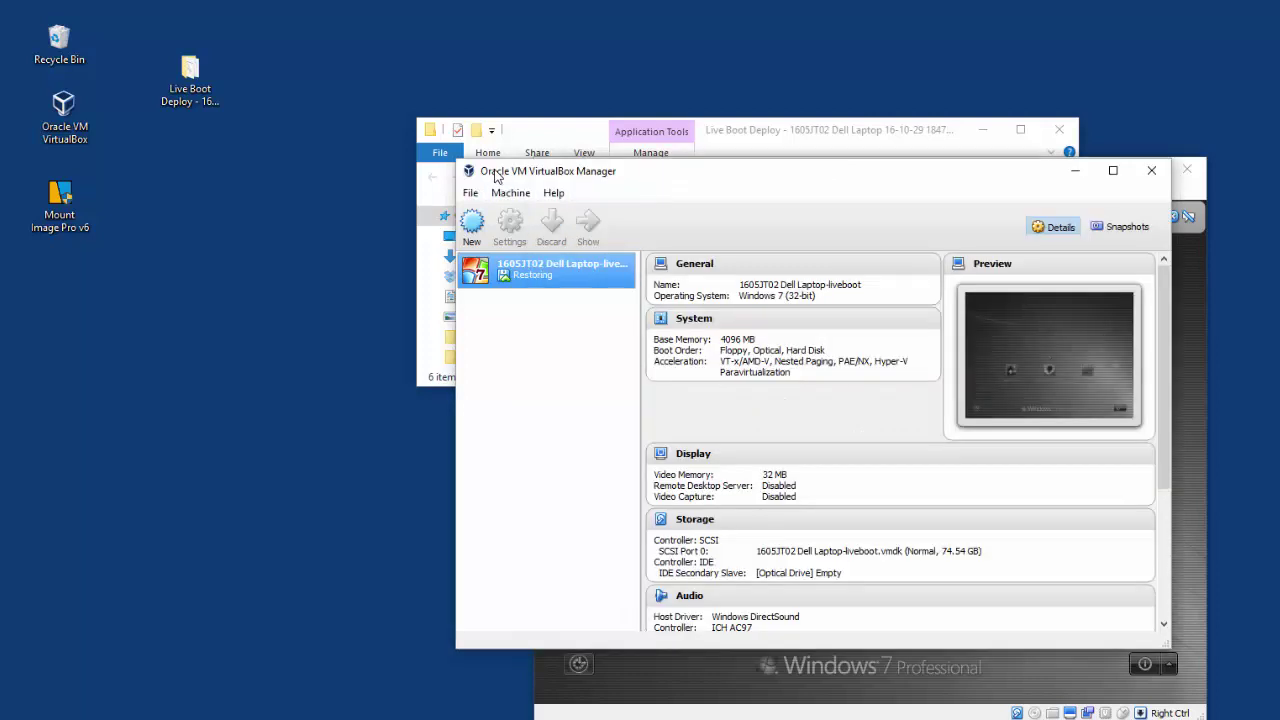
Step: Minimize the VirtualBox Manager and deploy folder windows, reposition the running virtual machine's window, and close the machine with its state saved
{"action": "left_click", "coordinate": [1075, 170]}
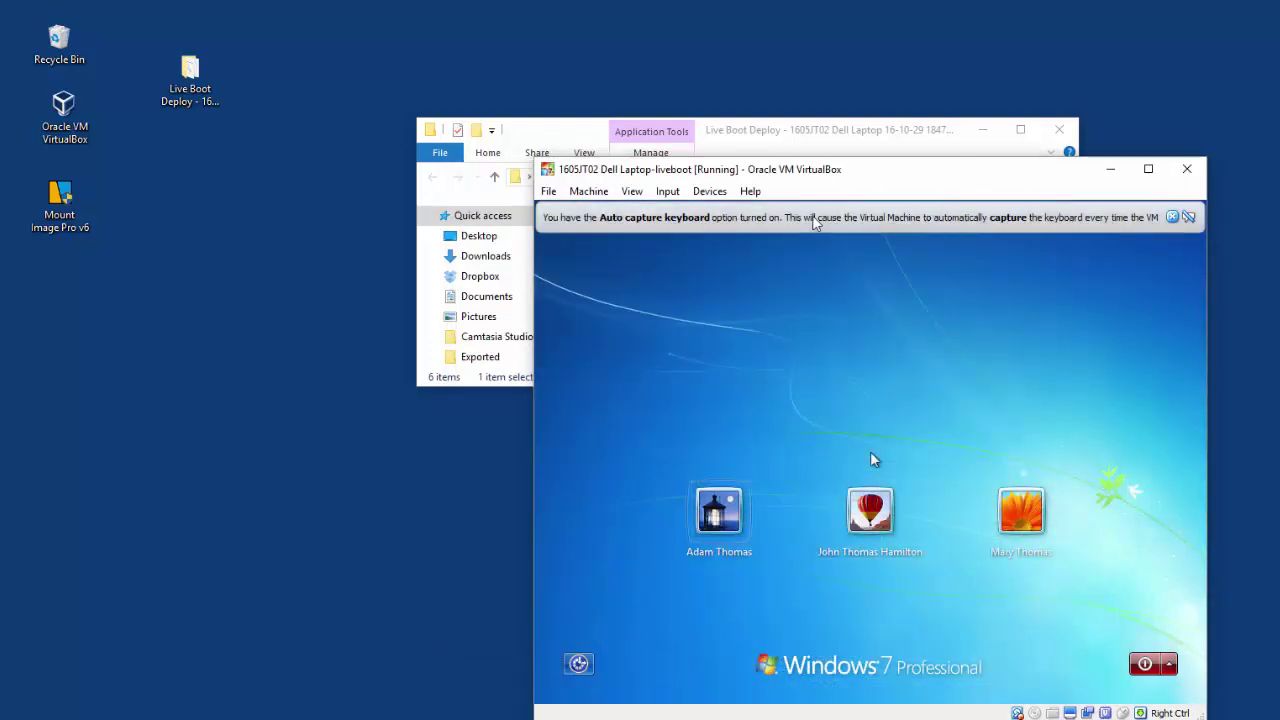
{"action": "left_click_drag", "start_coordinate": [871, 180], "coordinate": [737, 300]}
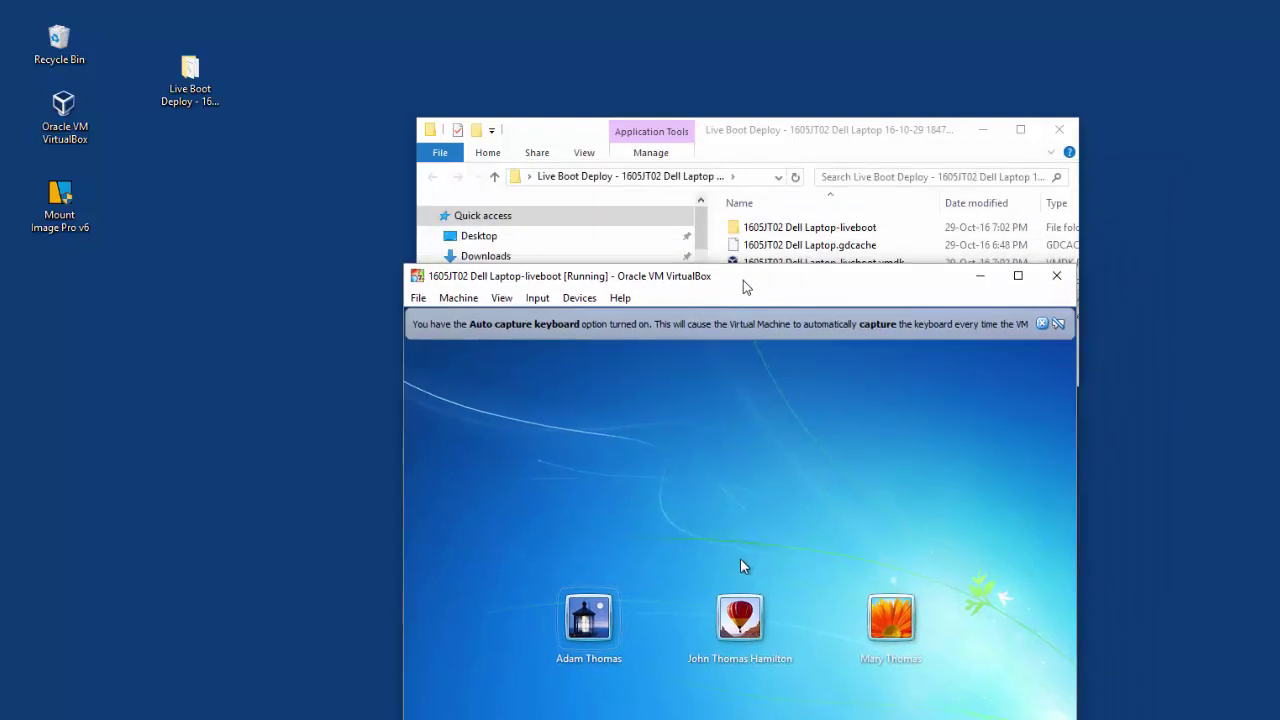
{"action": "left_click", "coordinate": [985, 137]}
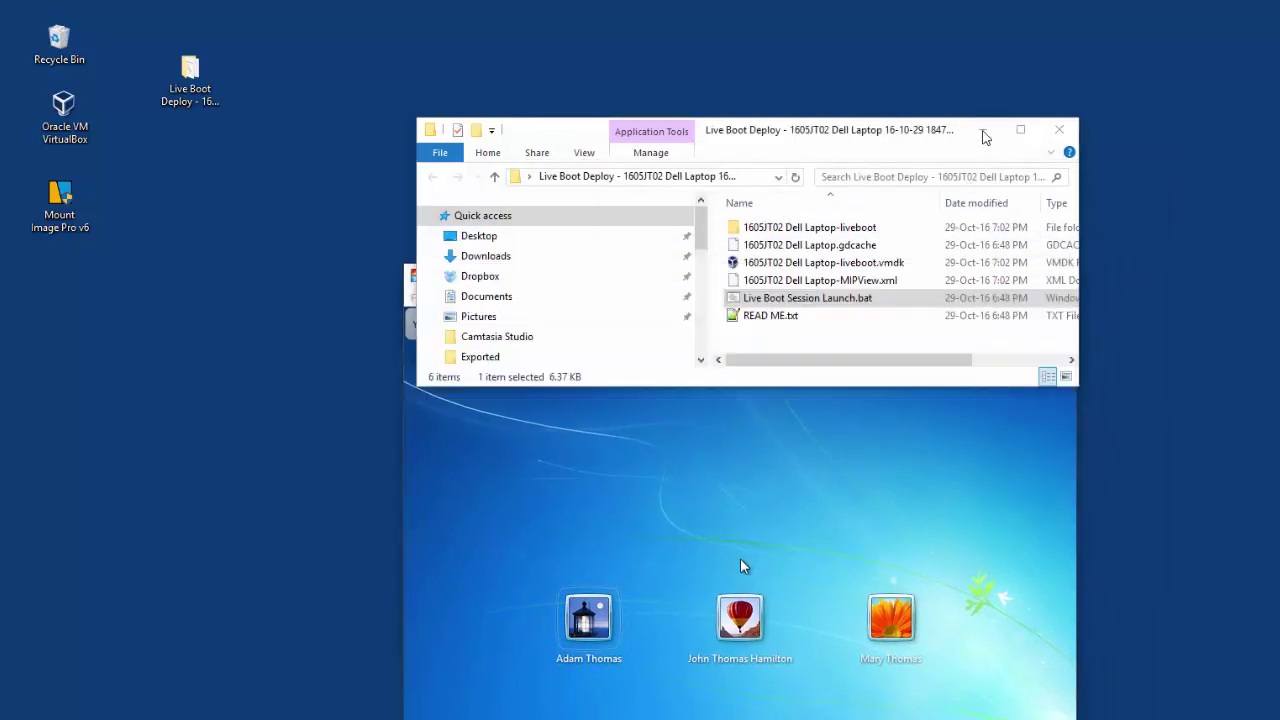
{"action": "left_click_drag", "start_coordinate": [851, 277], "coordinate": [778, 106]}
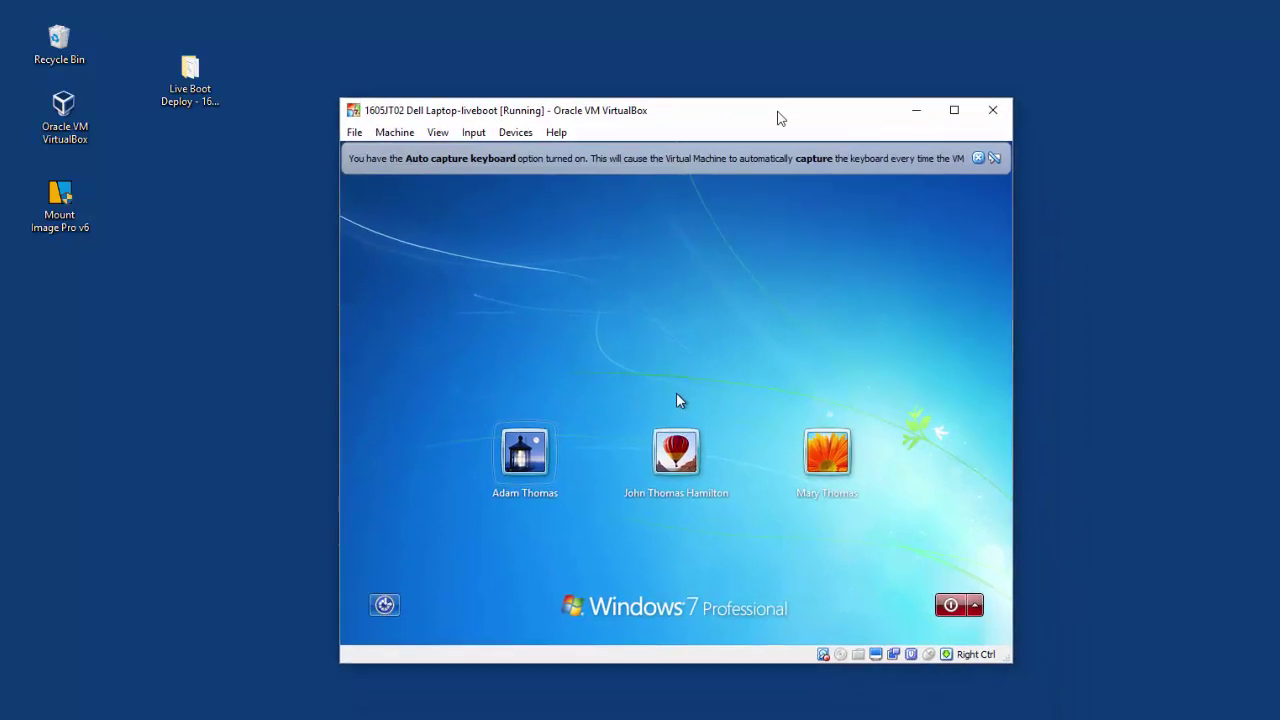
{"action": "left_click", "coordinate": [990, 112]}
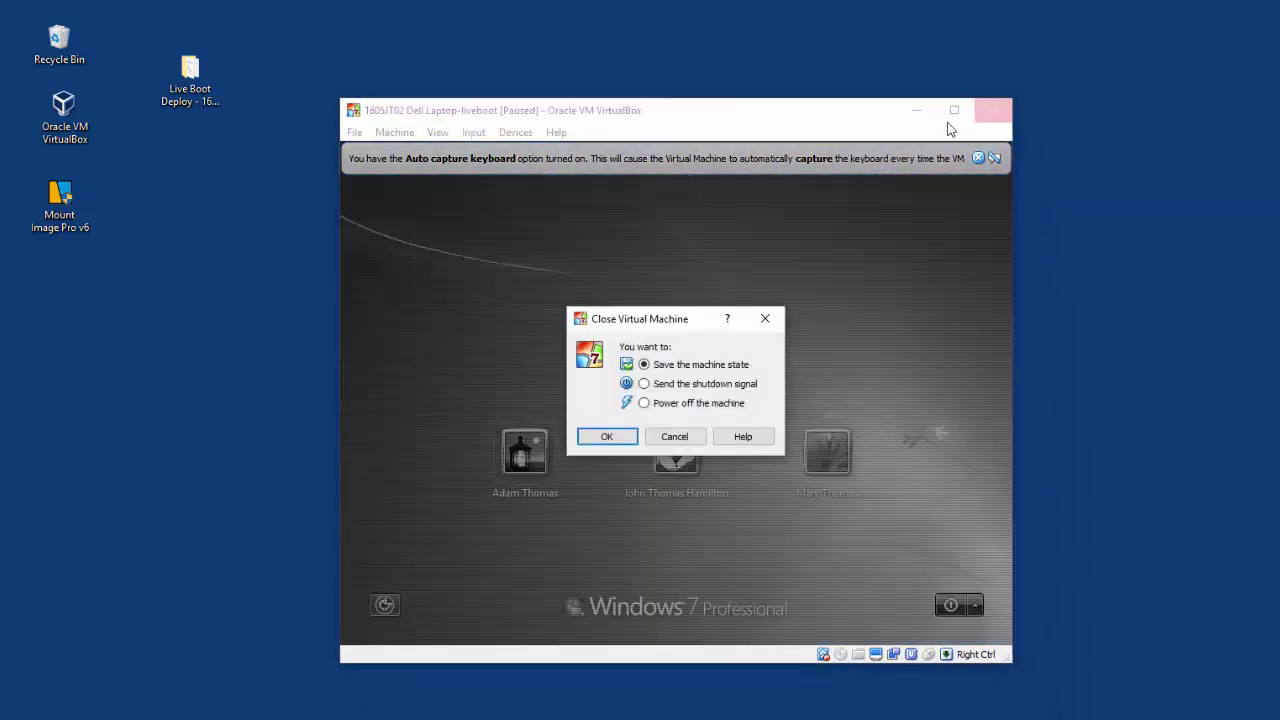
{"action": "left_click", "coordinate": [610, 436]}
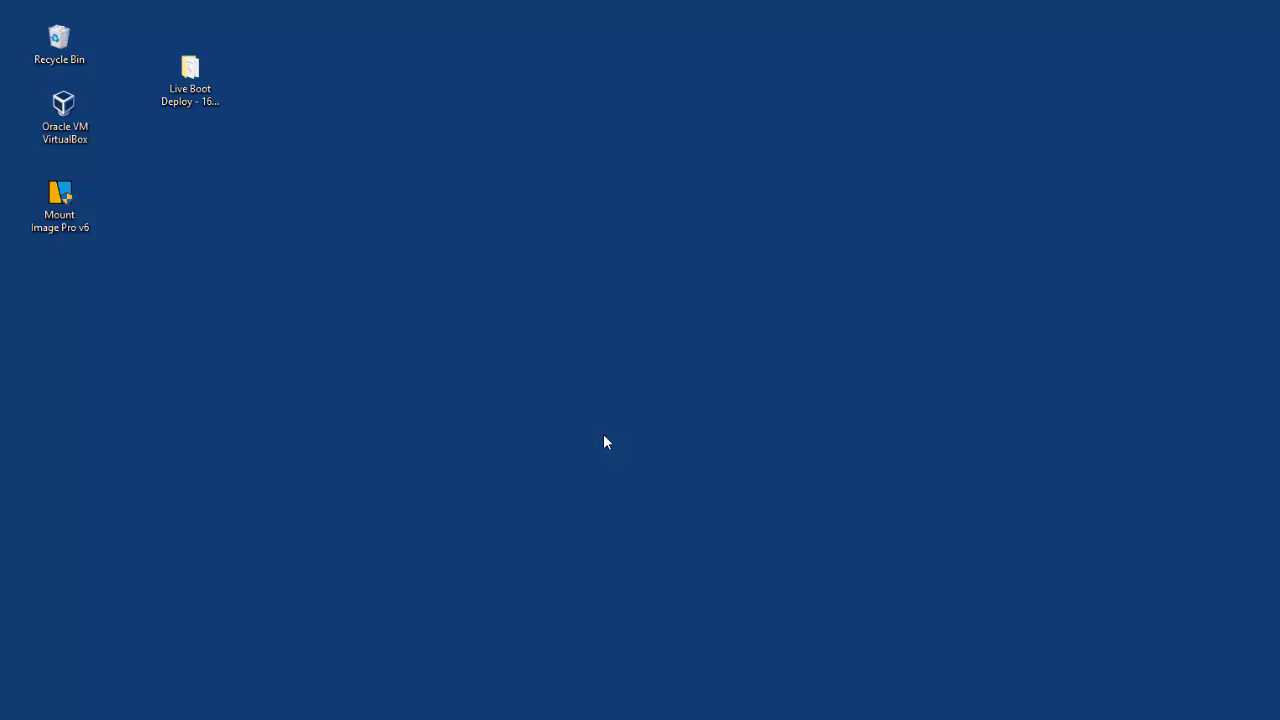
Step: Create a shortcut to Live Boot Session Launch.bat from the deploy folder and place it on the desktop below that folder
{"action": "double_click", "coordinate": [201, 84]}
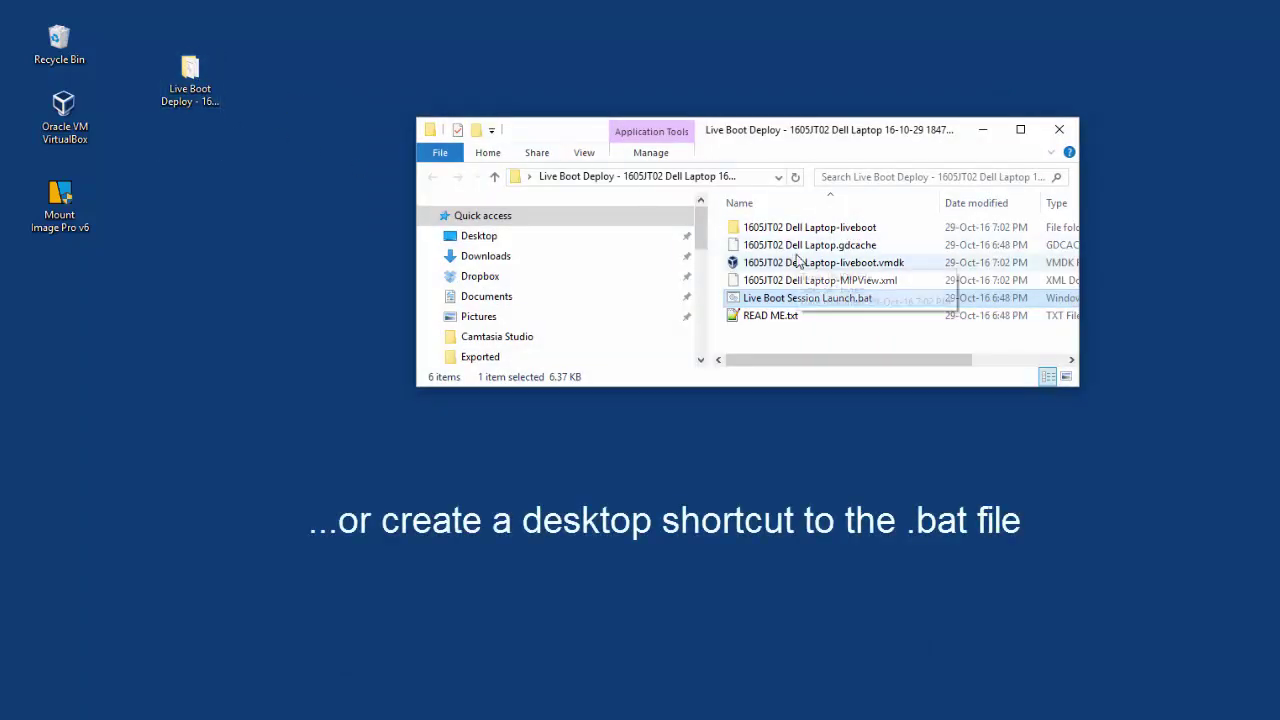
{"action": "right_click", "coordinate": [766, 304]}
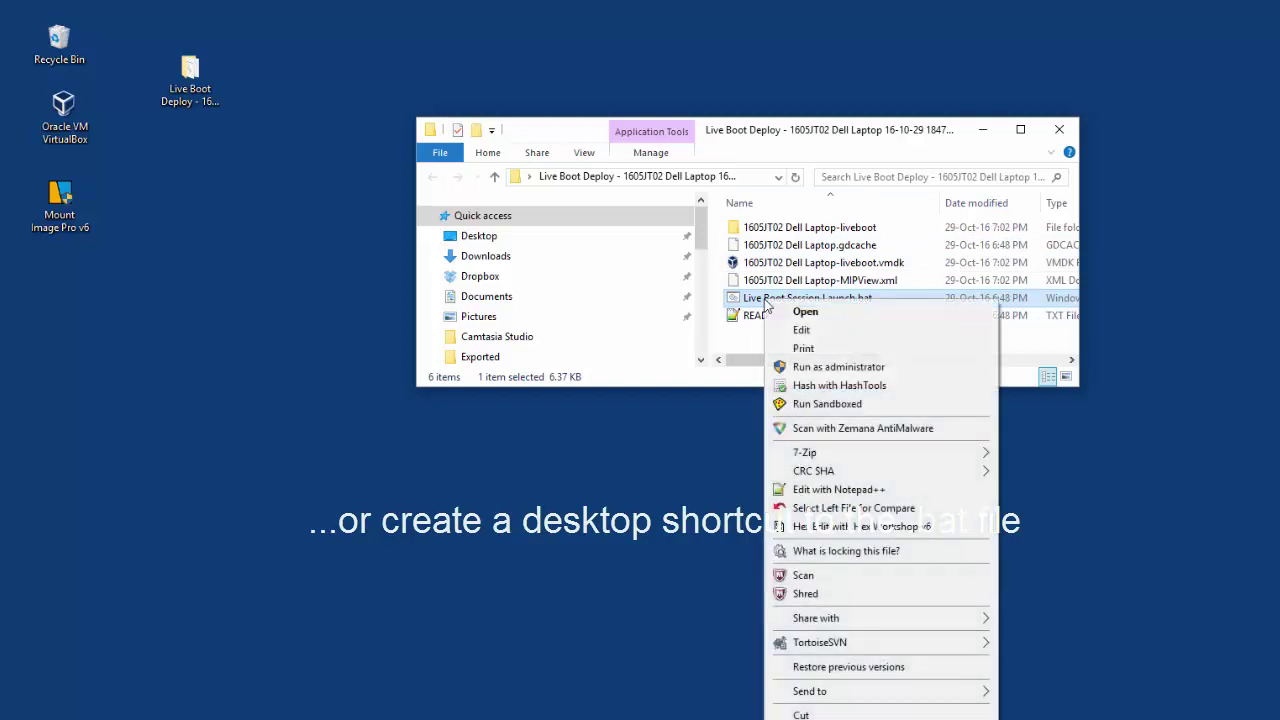
{"action": "left_click", "coordinate": [843, 716]}
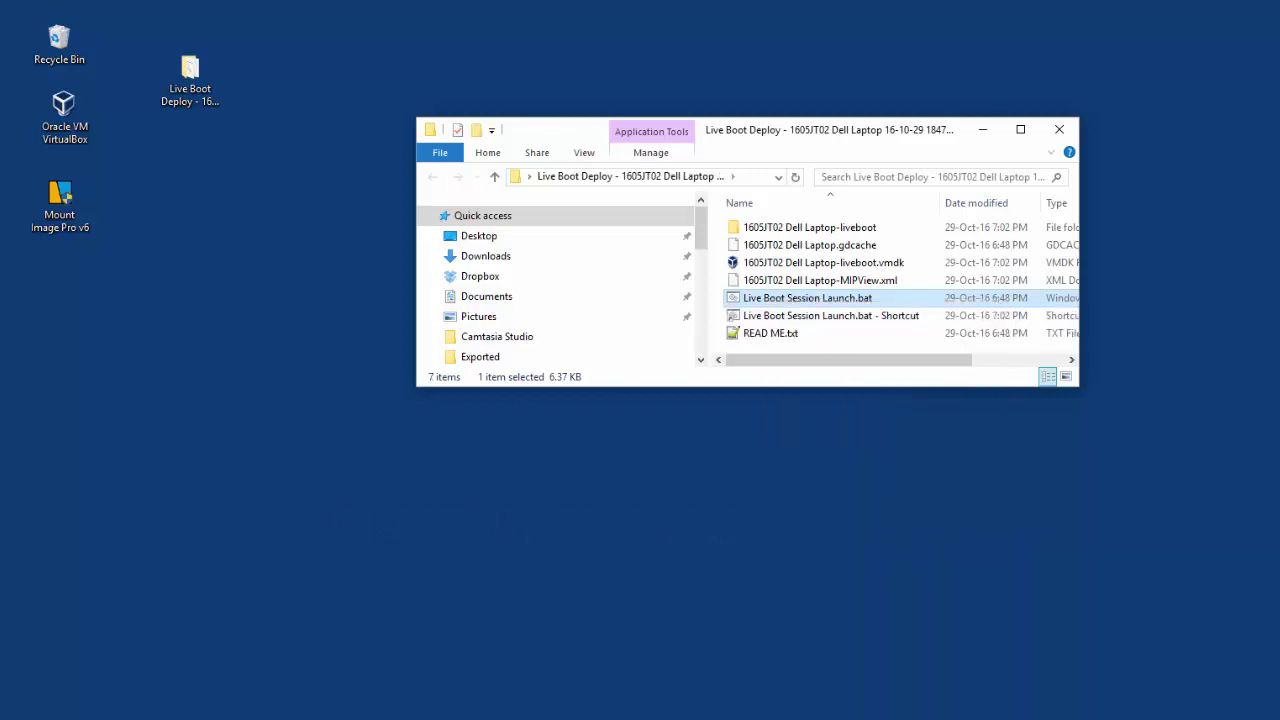
{"action": "left_click_drag", "start_coordinate": [770, 318], "coordinate": [251, 330]}
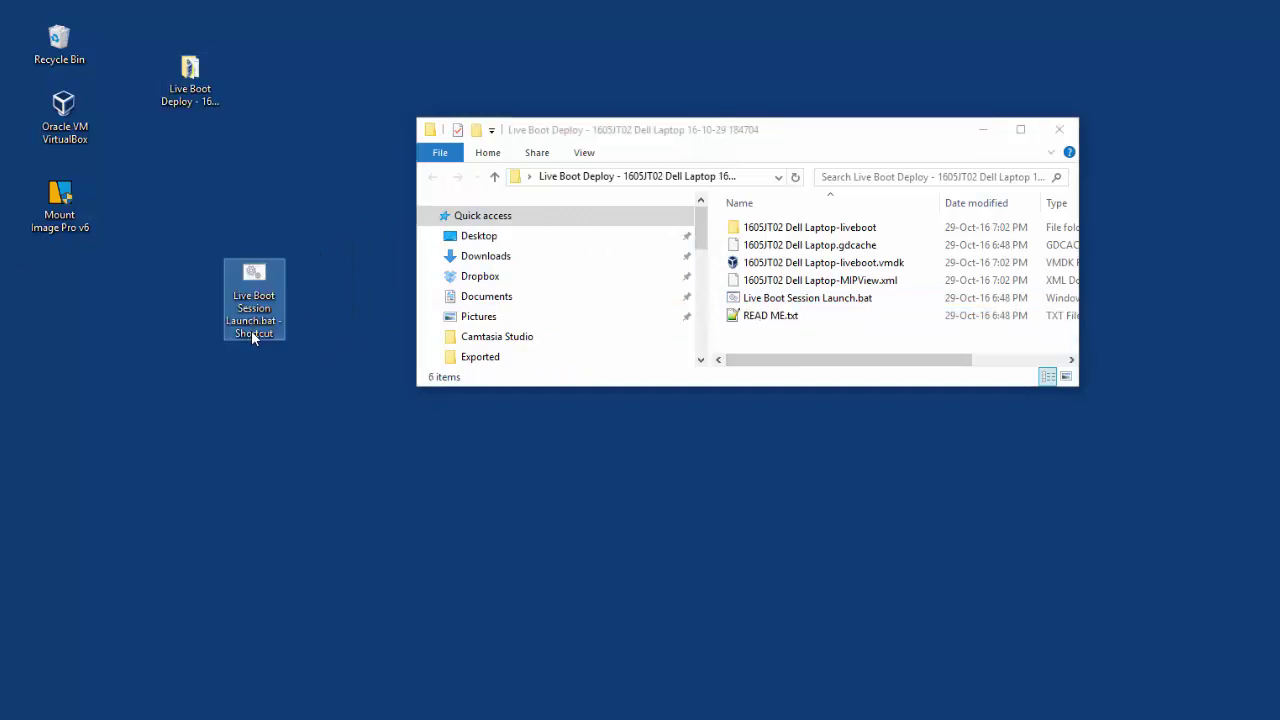
{"action": "left_click", "coordinate": [1060, 128]}
{"action": "left_click_drag", "start_coordinate": [252, 273], "coordinate": [180, 156]}
Step: Launch the Live Boot session from the desktop shortcut and start the saved 1605JT02 Dell Laptop-liveboot virtual machine
{"action": "double_click", "coordinate": [196, 158]}
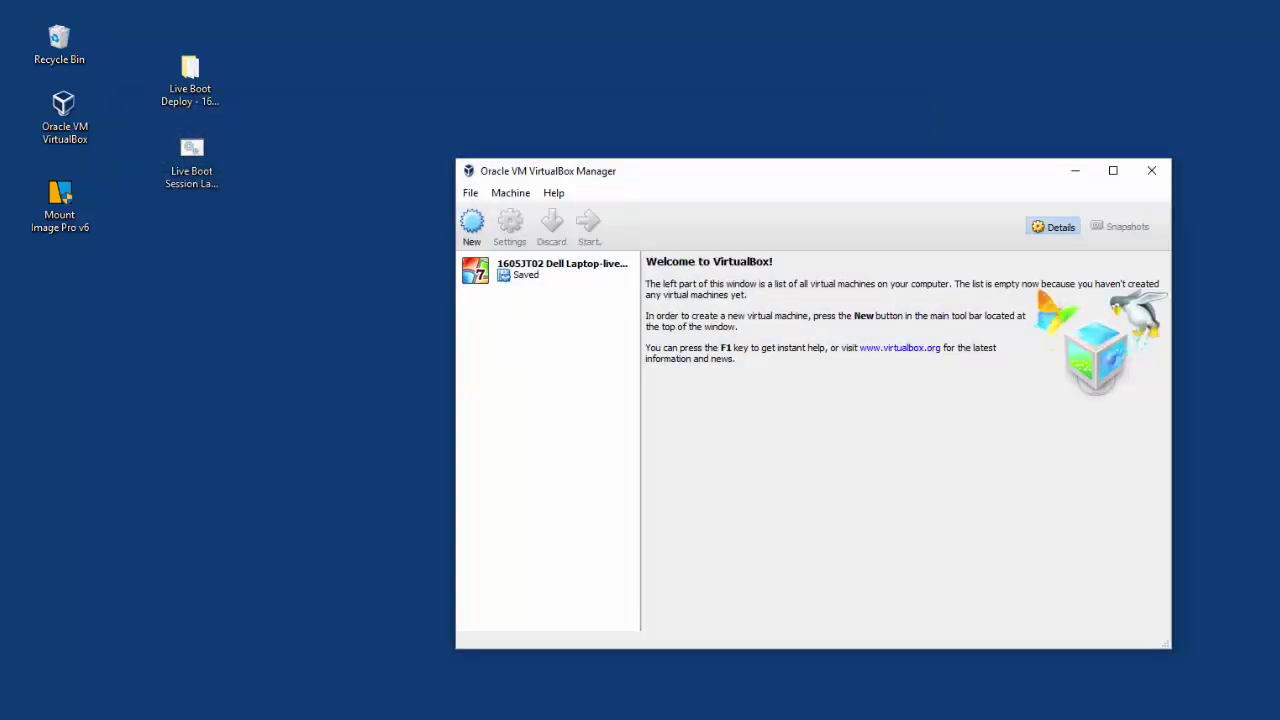
{"action": "left_click_drag", "start_coordinate": [724, 183], "coordinate": [545, 116]}
{"action": "left_click", "coordinate": [366, 209]}
{"action": "left_click", "coordinate": [353, 199]}
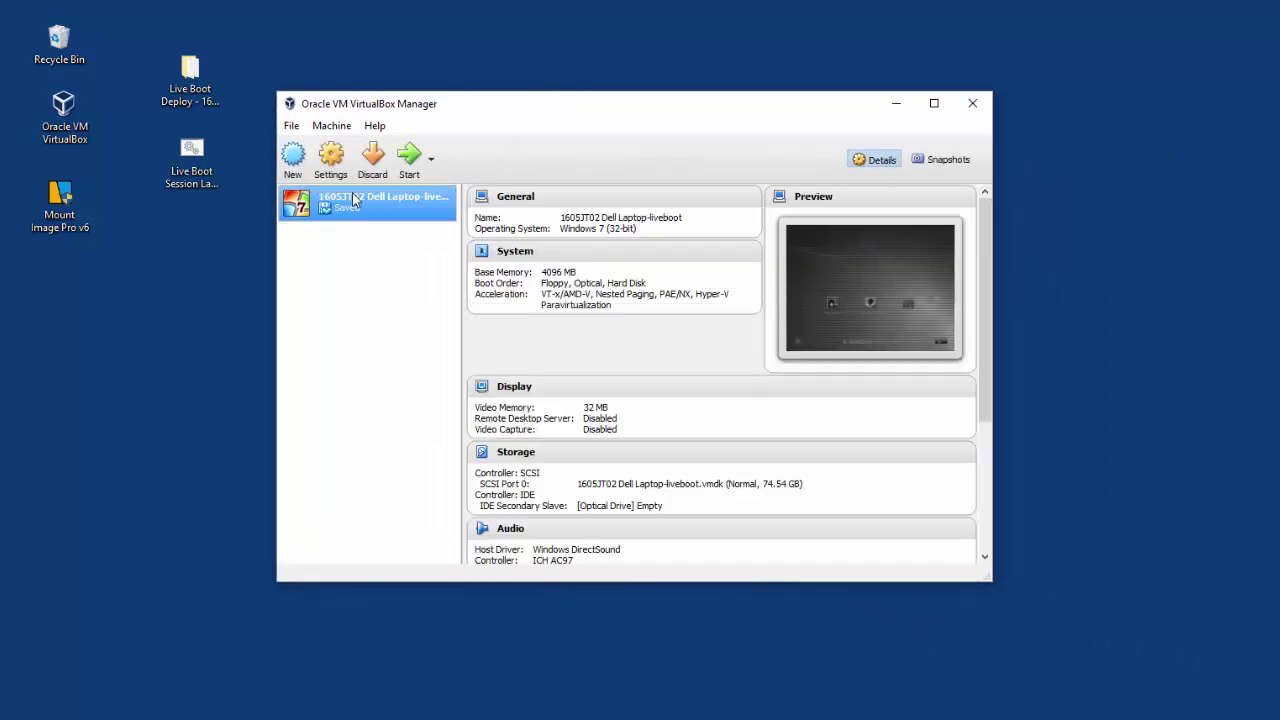
{"action": "left_click", "coordinate": [410, 158]}
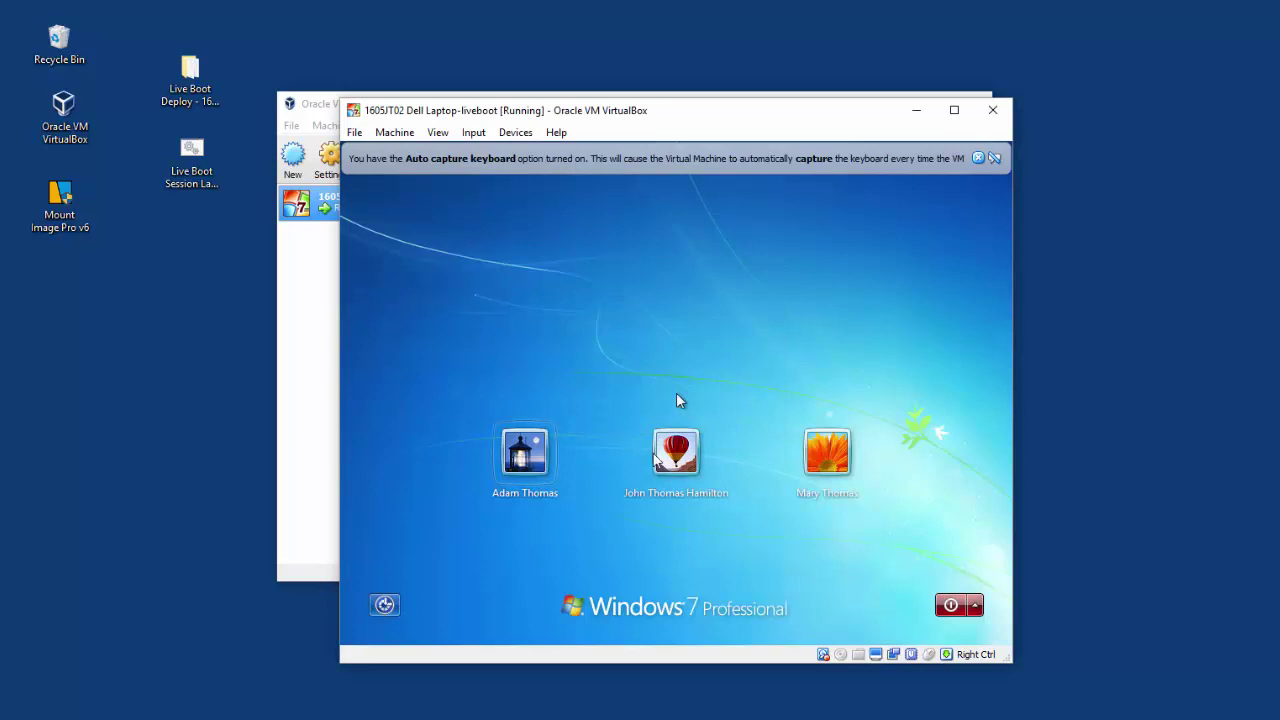
Step: Log in to Windows 7 with the hot-air-balloon user account, leaving the password blank
{"action": "left_click", "coordinate": [666, 468]}
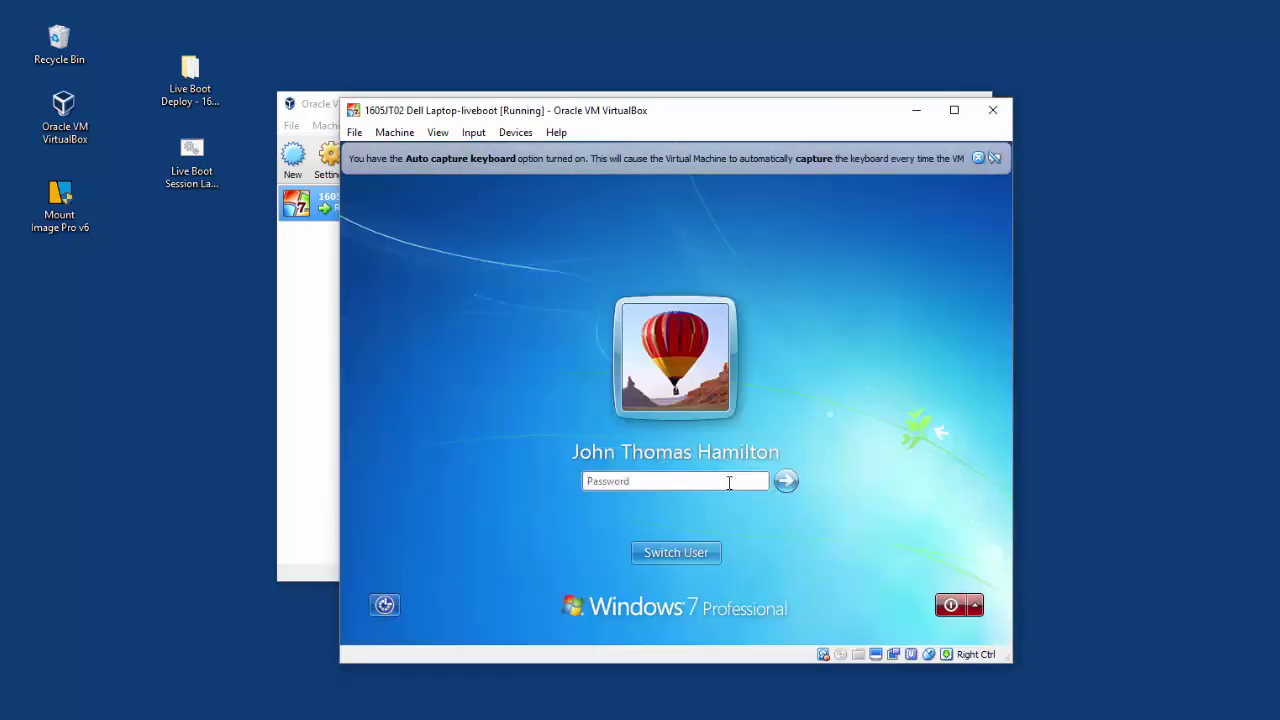
{"action": "left_click", "coordinate": [793, 484]}
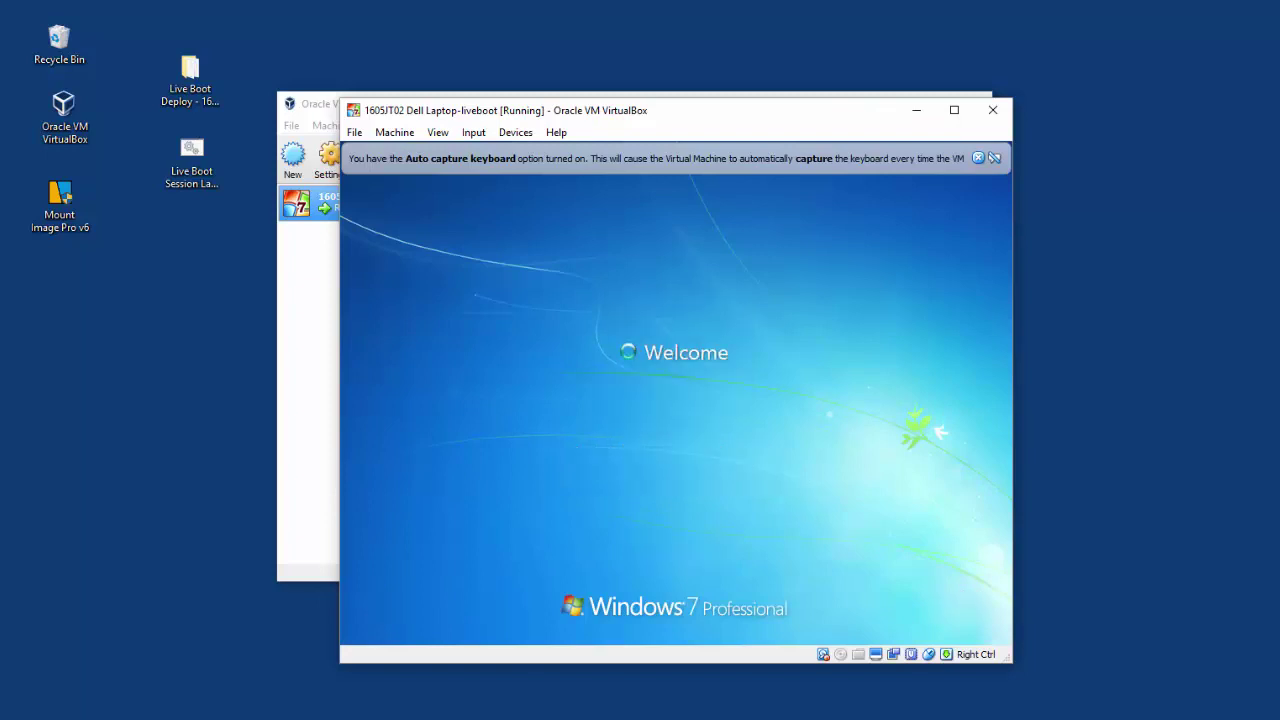